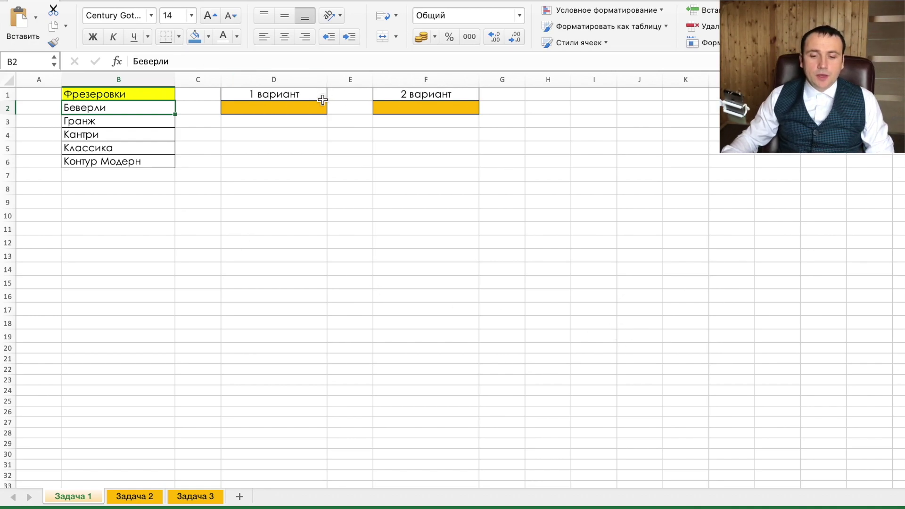
Restrict D2 to a list validation sourced from the milling names B2:B6.
{"action": "left_click", "coordinate": [288, 105]}
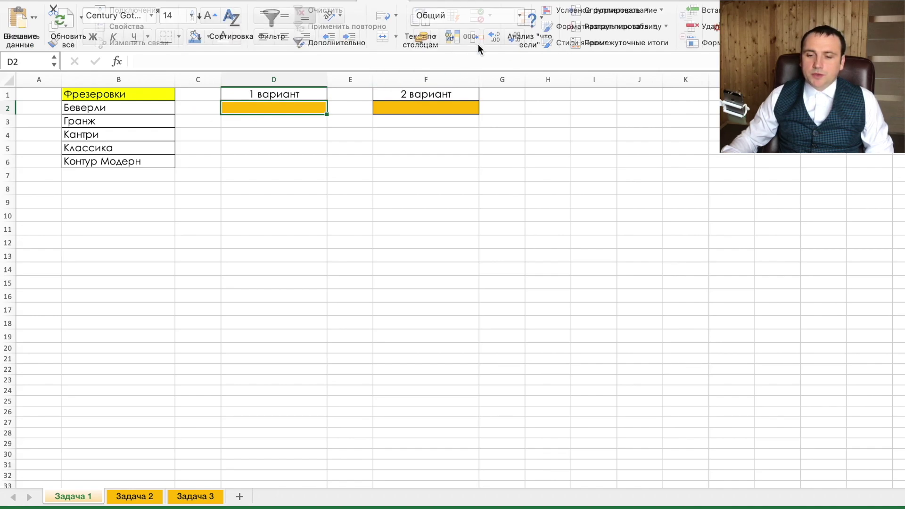
{"action": "left_click", "coordinate": [492, 16]}
{"action": "left_click", "coordinate": [515, 34]}
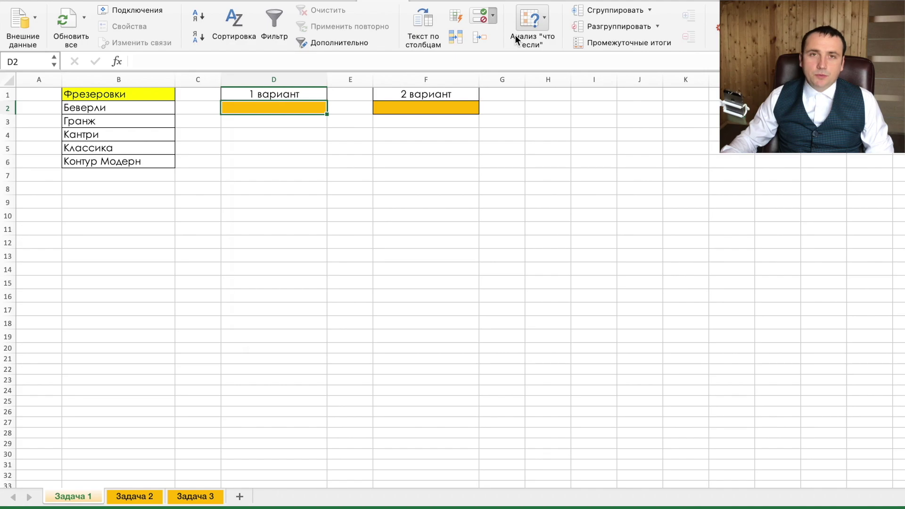
{"action": "left_click", "coordinate": [410, 121]}
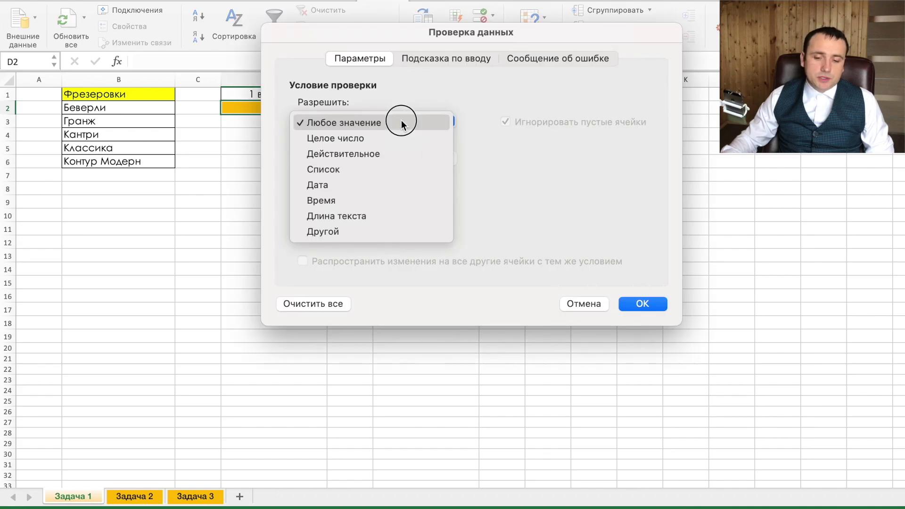
{"action": "left_click", "coordinate": [358, 170]}
{"action": "left_click", "coordinate": [363, 193]}
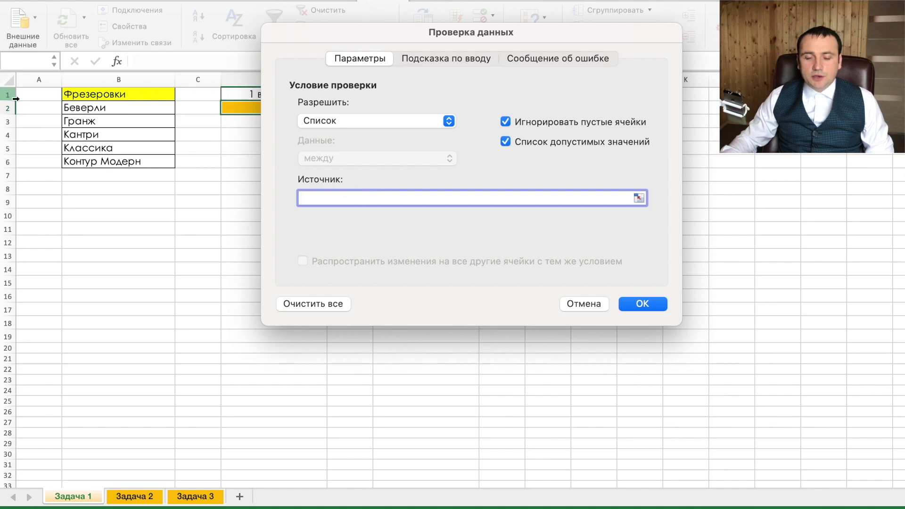
{"action": "left_click_drag", "start_coordinate": [101, 108], "coordinate": [100, 162]}
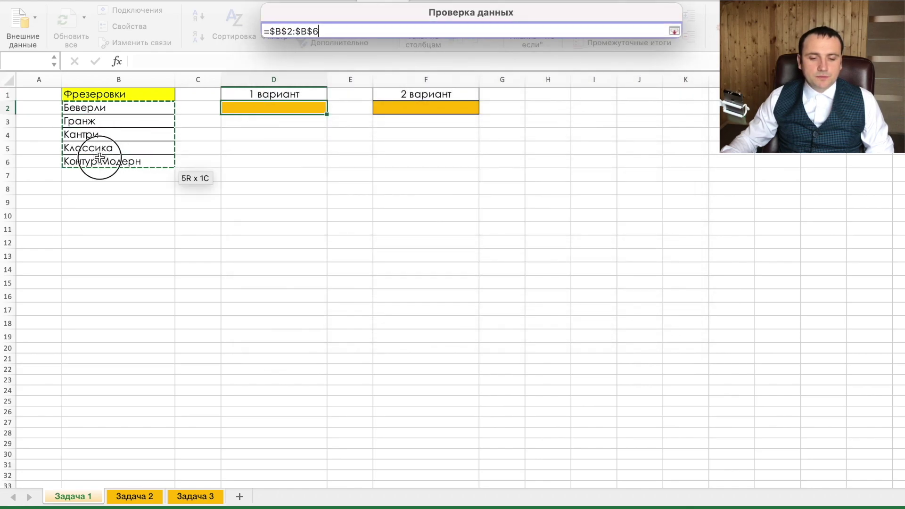
{"action": "left_click", "coordinate": [639, 306]}
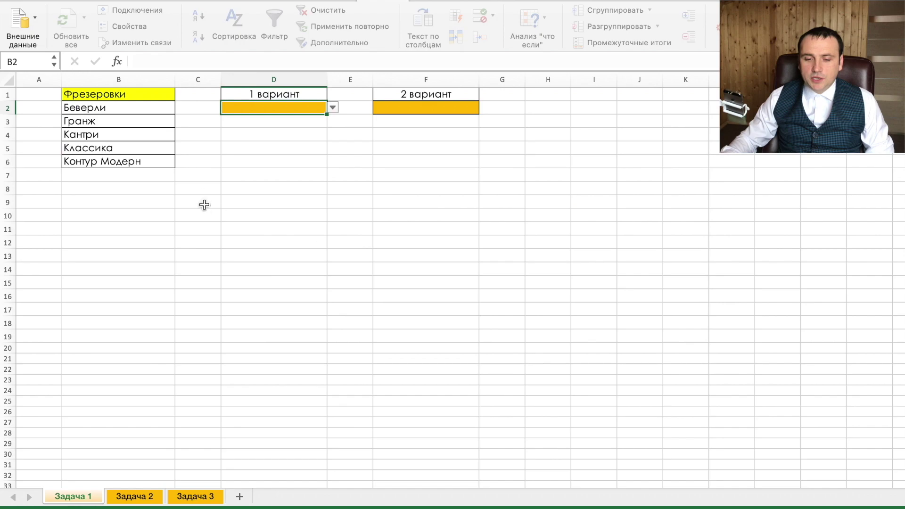
Check D2's dropdown, then confirm the typed entry 'те' is rejected as invalid.
{"action": "left_click", "coordinate": [333, 108]}
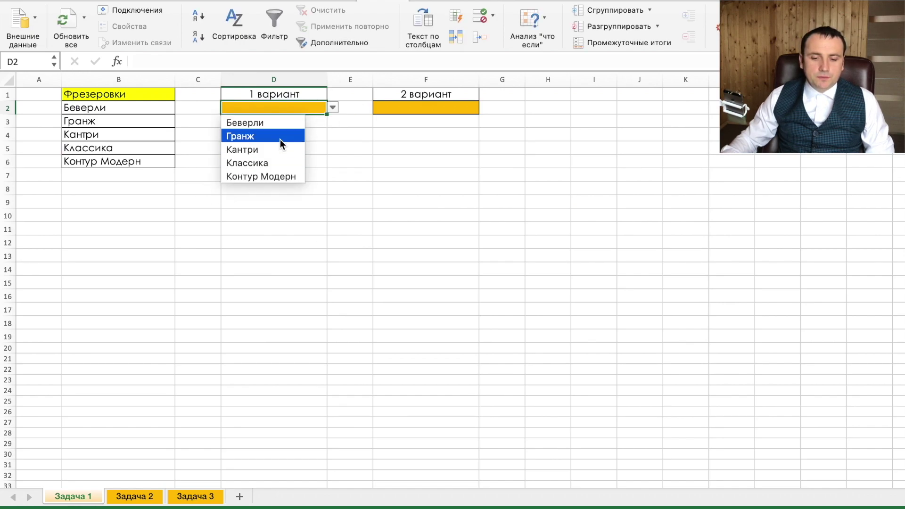
{"action": "left_click", "coordinate": [285, 108]}
{"action": "type", "text": "тест"}
{"action": "key", "text": "Return"}
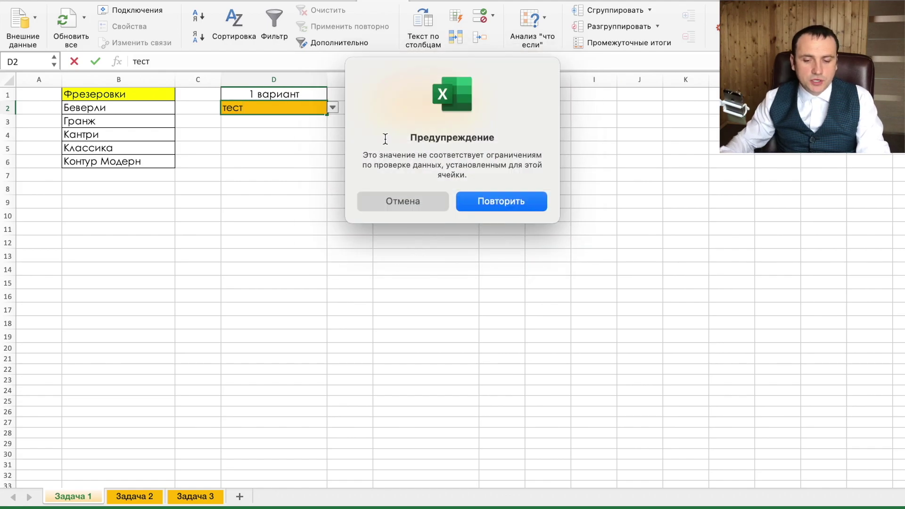
{"action": "left_click", "coordinate": [493, 201]}
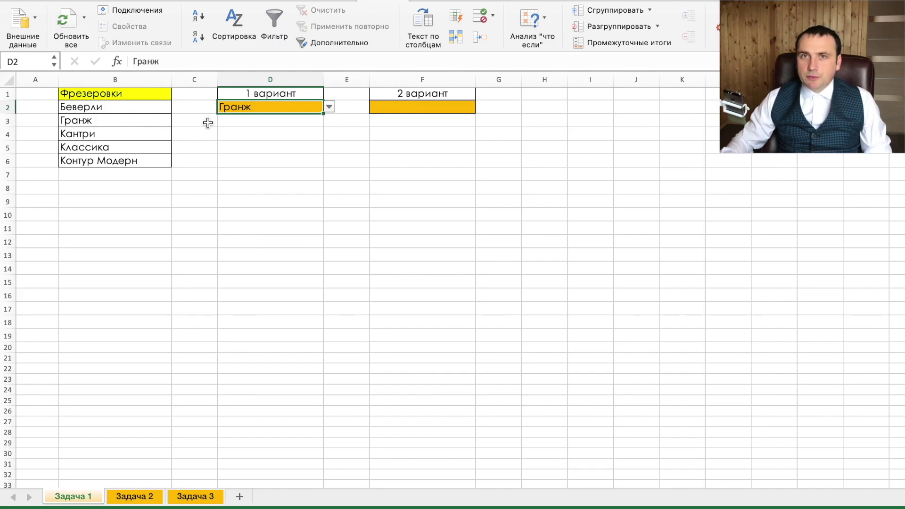
Name the milling names range B2:B6 'фрез' via the Name Box.
{"action": "left_click", "coordinate": [424, 108]}
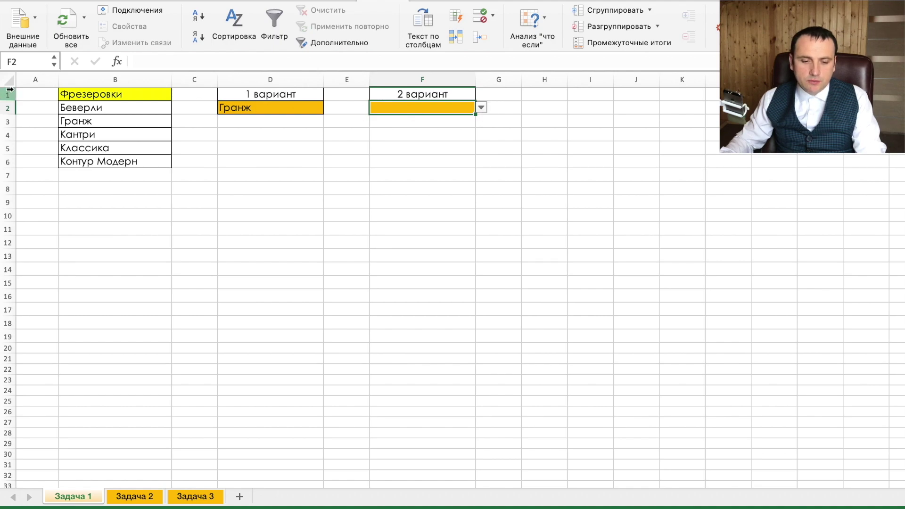
{"action": "left_click_drag", "start_coordinate": [101, 108], "coordinate": [106, 160]}
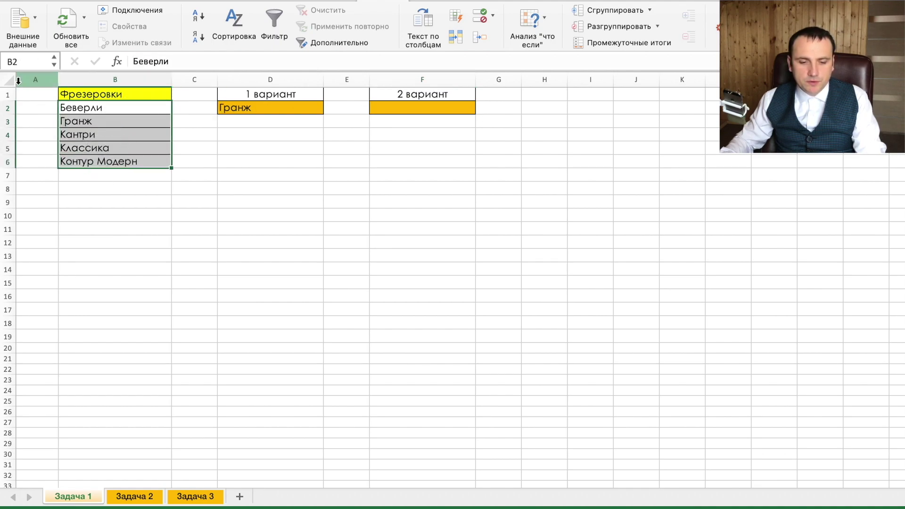
{"action": "left_click", "coordinate": [24, 60]}
{"action": "type", "text": "фрез"}
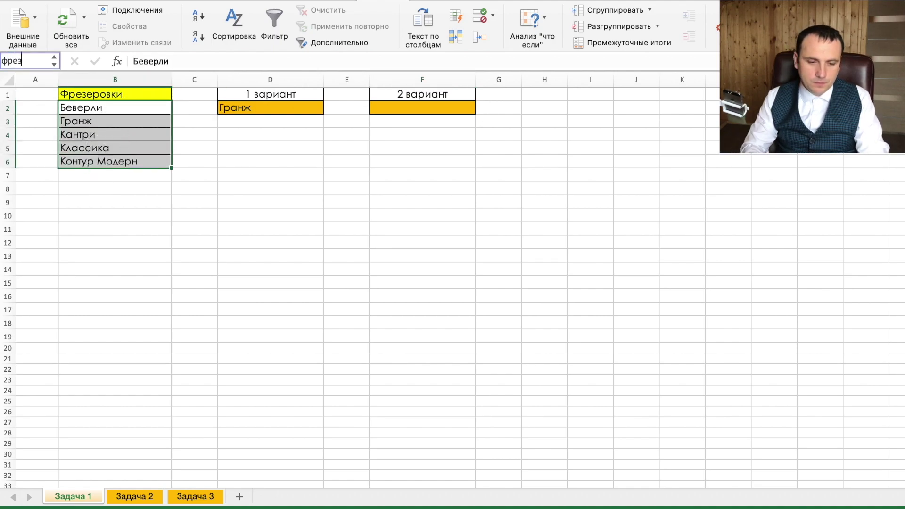
{"action": "key", "text": "Return"}
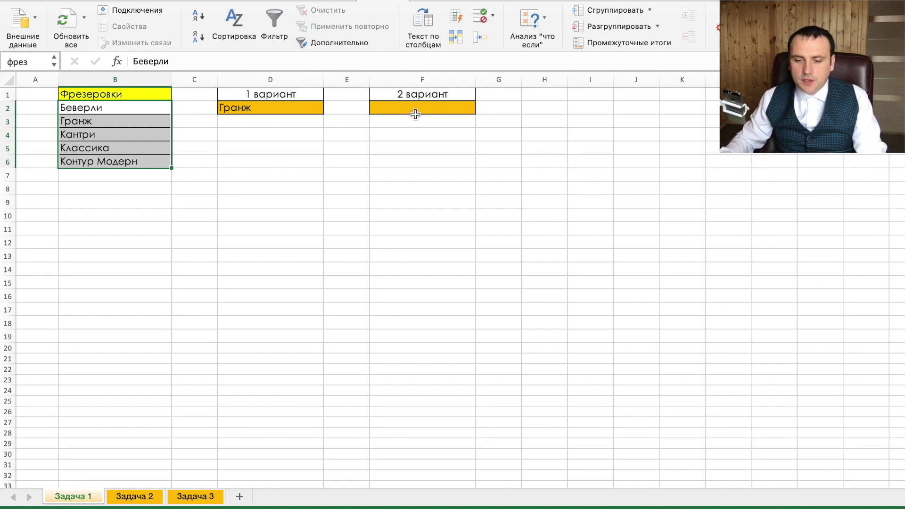
{"action": "left_click", "coordinate": [418, 118]}
Give F2 a list validation with source =фрез.
{"action": "left_click", "coordinate": [424, 109]}
{"action": "left_click", "coordinate": [493, 15]}
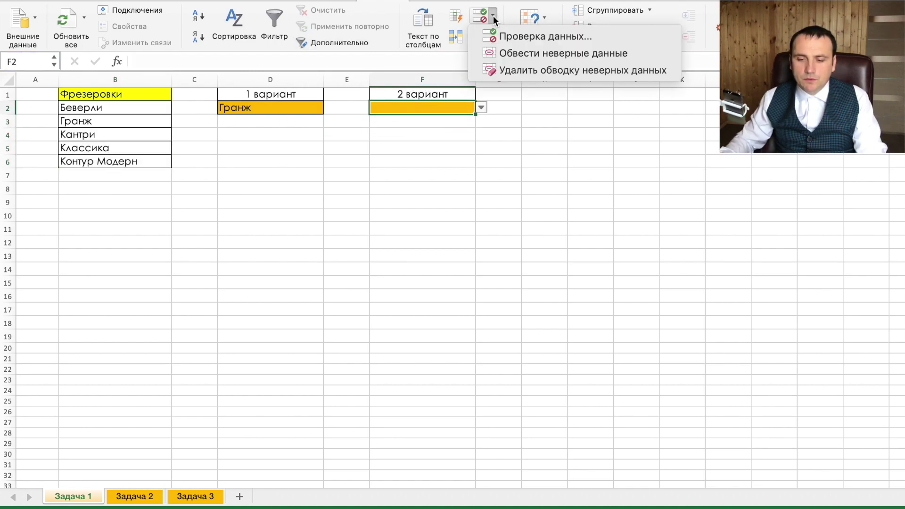
{"action": "left_click", "coordinate": [510, 41]}
{"action": "left_click", "coordinate": [404, 121]}
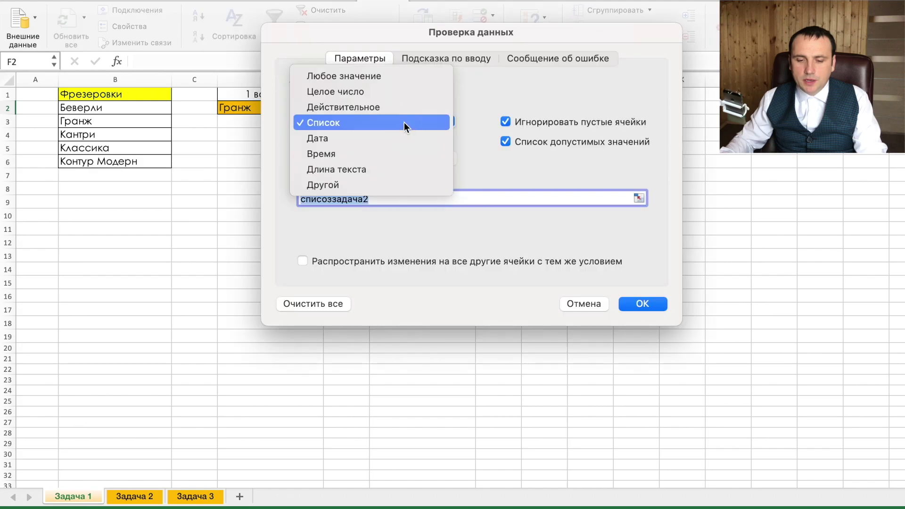
{"action": "left_click", "coordinate": [403, 123]}
{"action": "type", "text": "=фрез"}
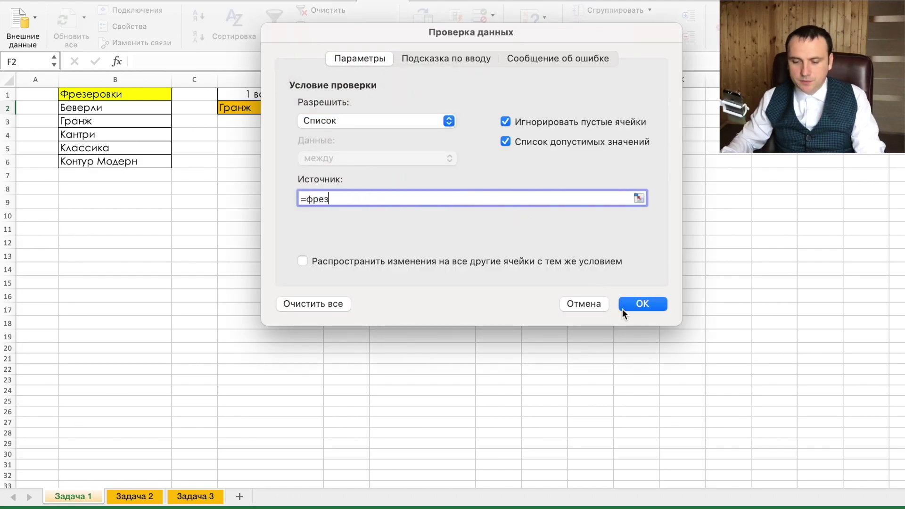
{"action": "left_click", "coordinate": [625, 308]}
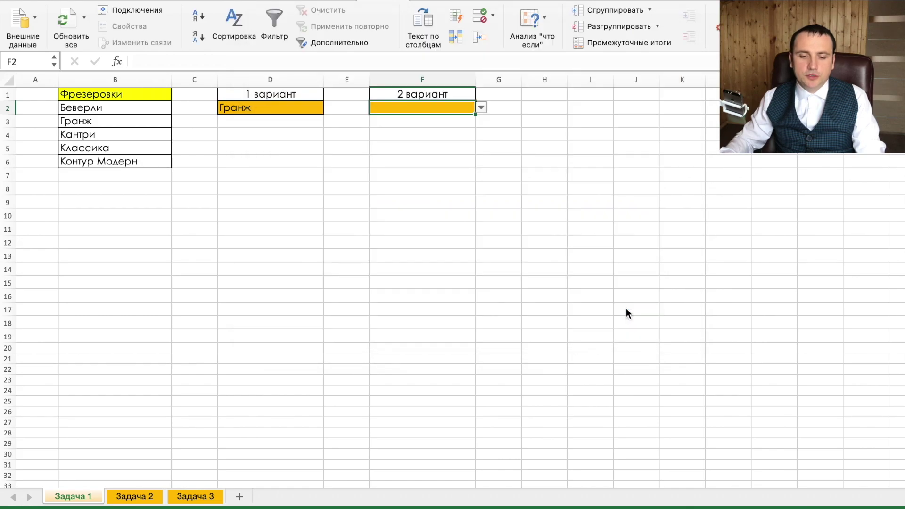
Choose Гранж from F2's dropdown and move to the Задача 2 sheet.
{"action": "left_click", "coordinate": [480, 111]}
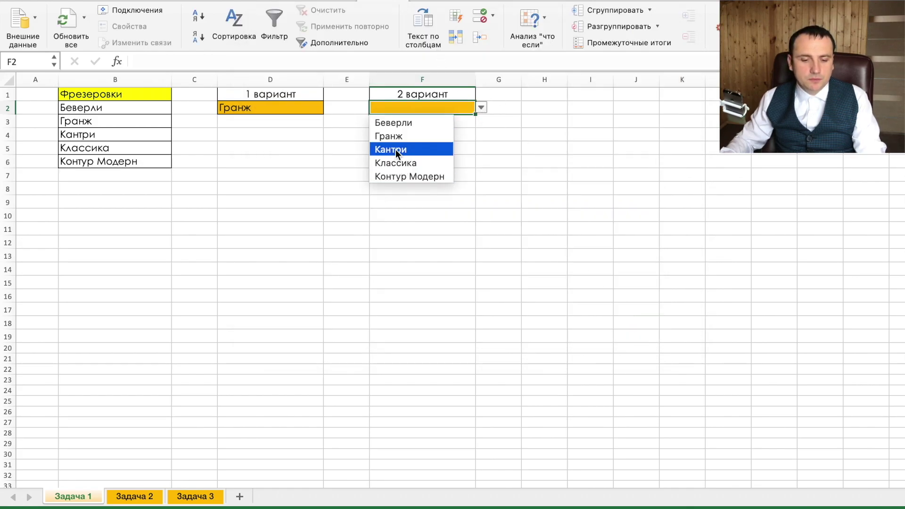
{"action": "left_click", "coordinate": [480, 113]}
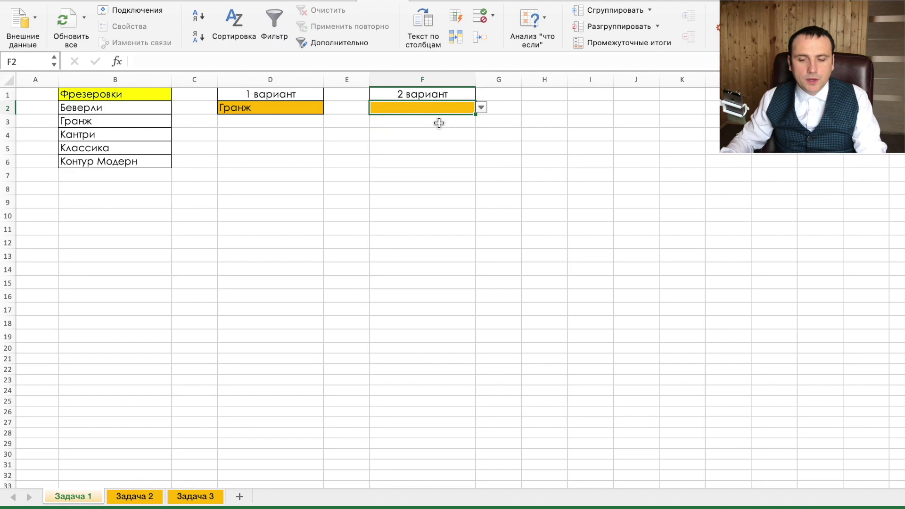
{"action": "left_click", "coordinate": [480, 108]}
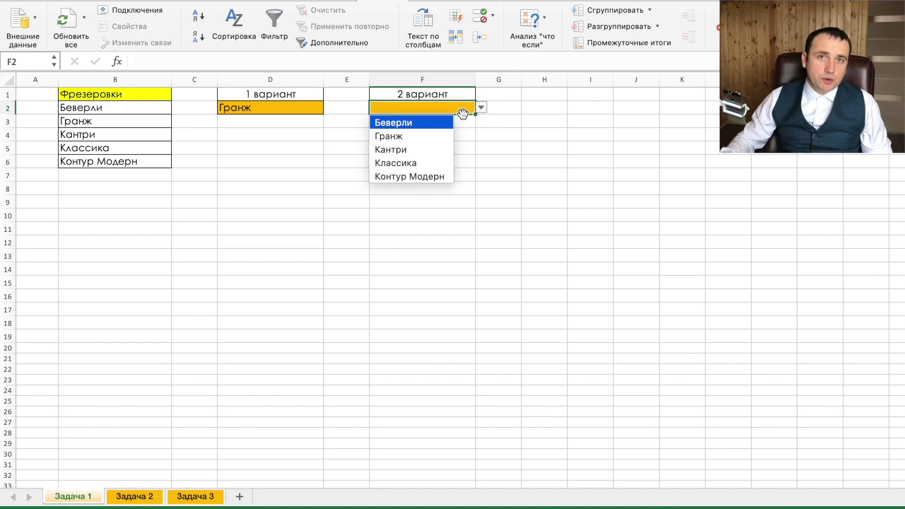
{"action": "left_click", "coordinate": [432, 135]}
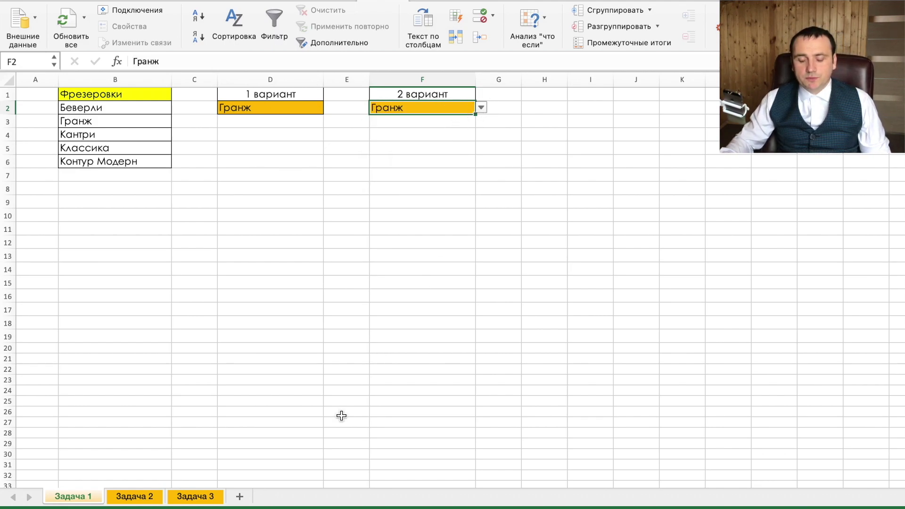
{"action": "left_click", "coordinate": [135, 497]}
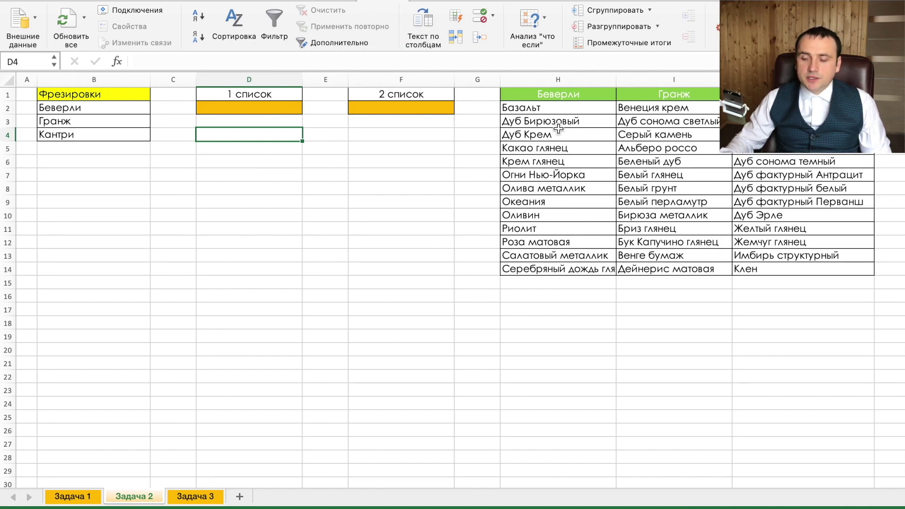
Make D2 a list validation sourced from B2:B4 (Беверли, Гранж, Кантри).
{"action": "left_click", "coordinate": [240, 108]}
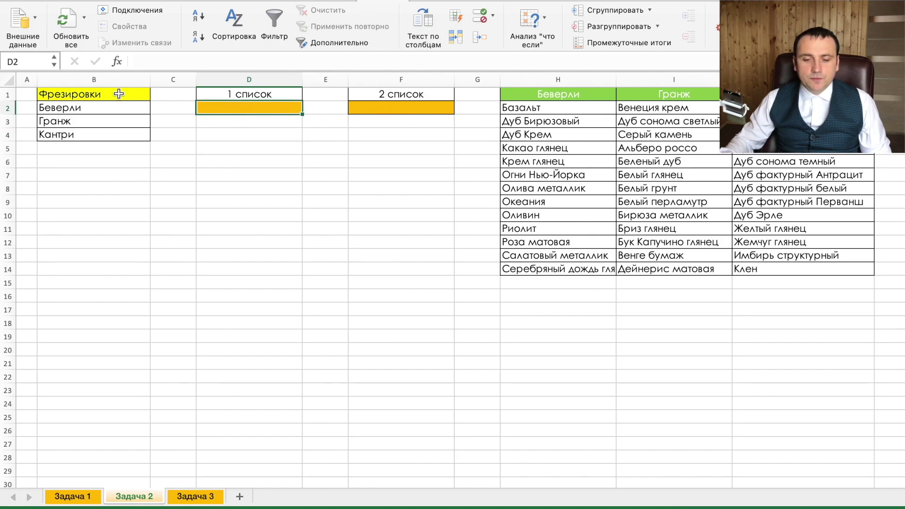
{"action": "left_click", "coordinate": [493, 15]}
{"action": "left_click", "coordinate": [519, 37]}
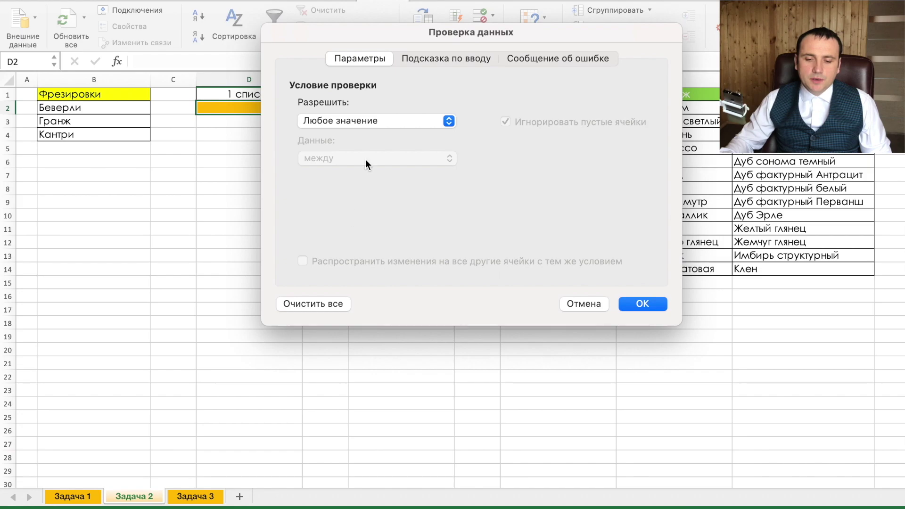
{"action": "left_click", "coordinate": [373, 121]}
{"action": "left_click", "coordinate": [369, 170]}
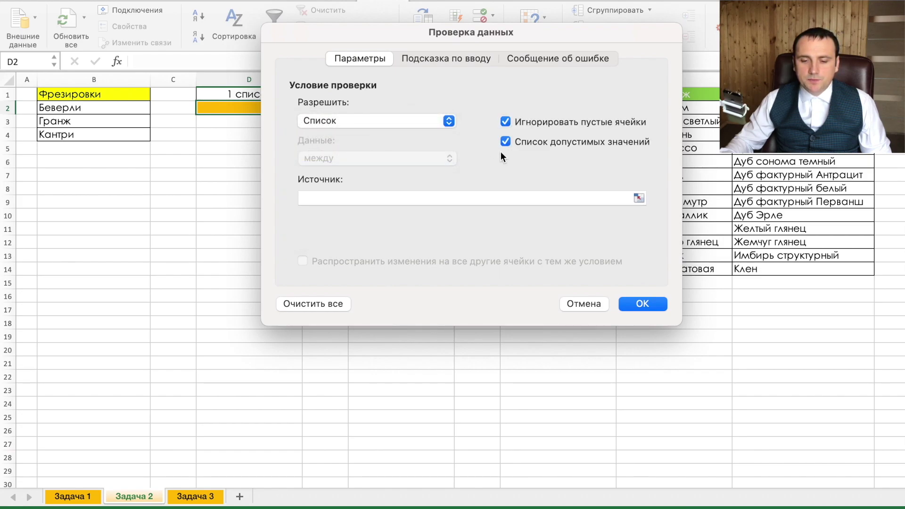
{"action": "left_click", "coordinate": [373, 202]}
{"action": "left_click_drag", "start_coordinate": [128, 107], "coordinate": [86, 137]}
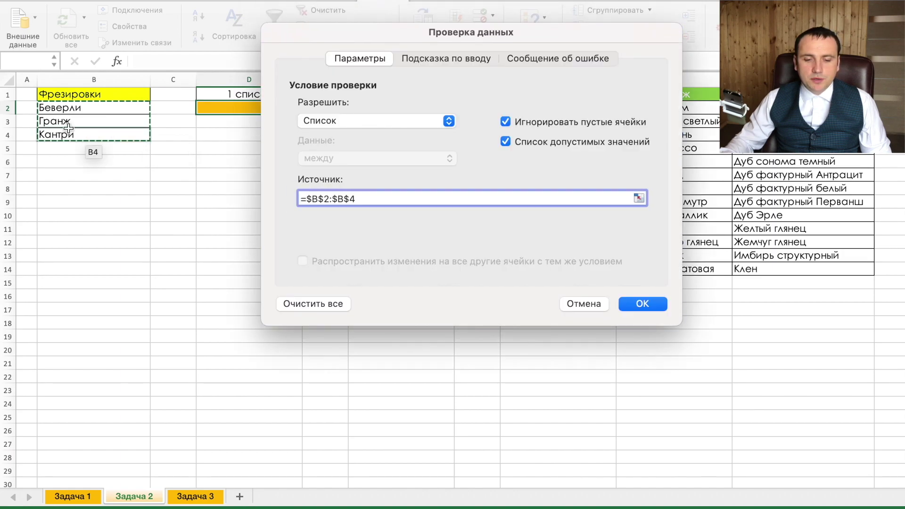
{"action": "left_click", "coordinate": [649, 303]}
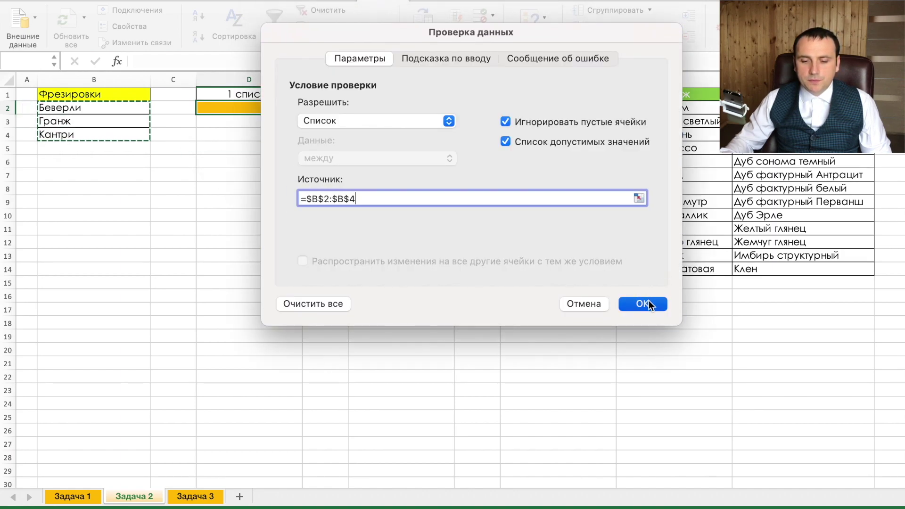
Try the D2 dropdown values and leave it set to Гранж, then select F2.
{"action": "left_click", "coordinate": [308, 108]}
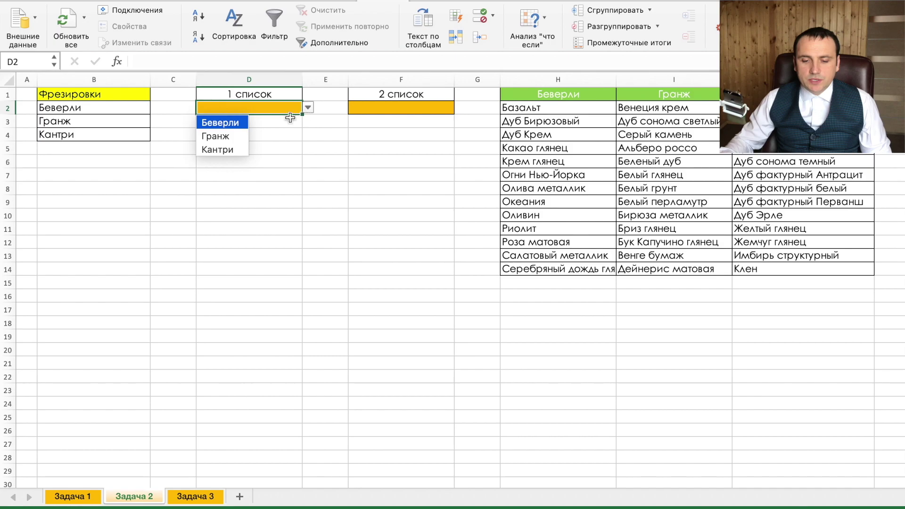
{"action": "left_click", "coordinate": [229, 134]}
{"action": "left_click", "coordinate": [308, 109]}
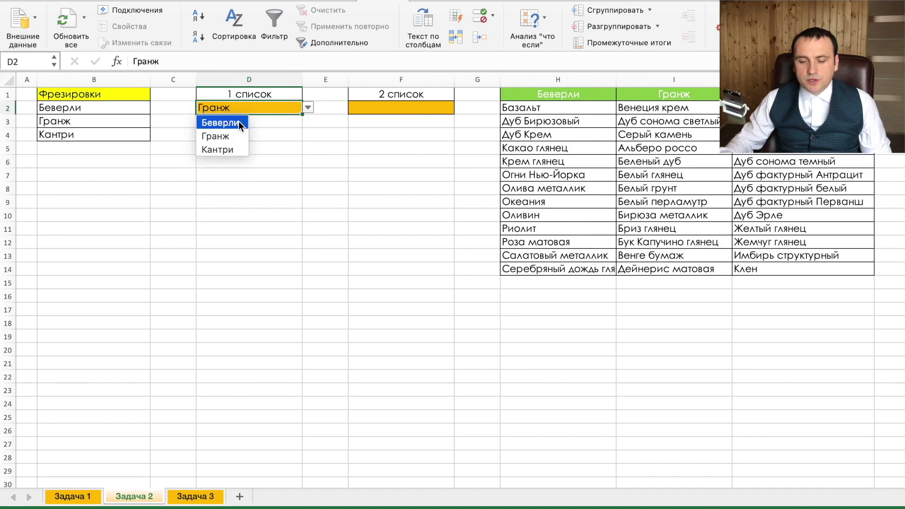
{"action": "left_click", "coordinate": [239, 121]}
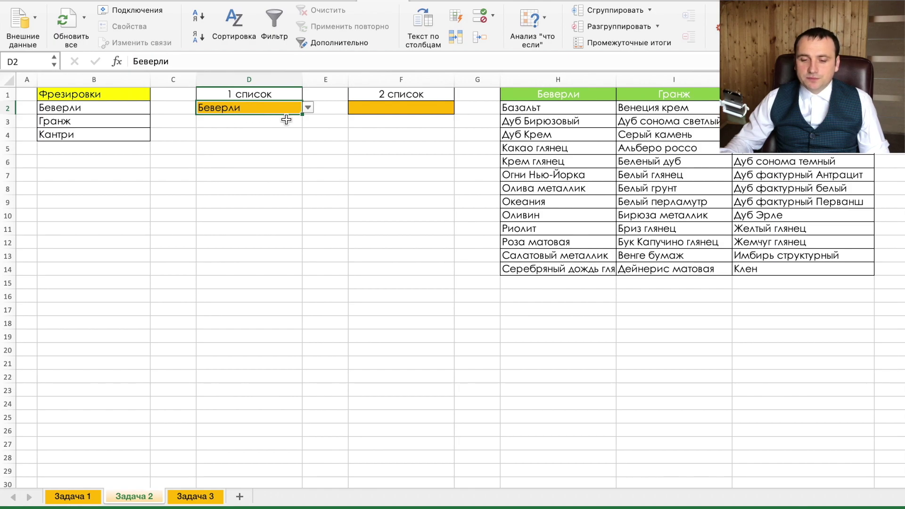
{"action": "left_click", "coordinate": [306, 109]}
{"action": "left_click", "coordinate": [249, 134]}
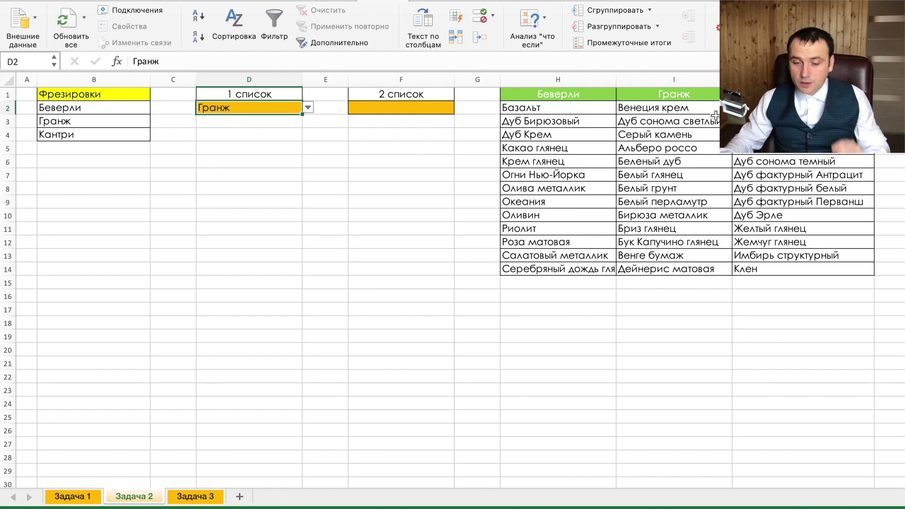
{"action": "left_click", "coordinate": [410, 108]}
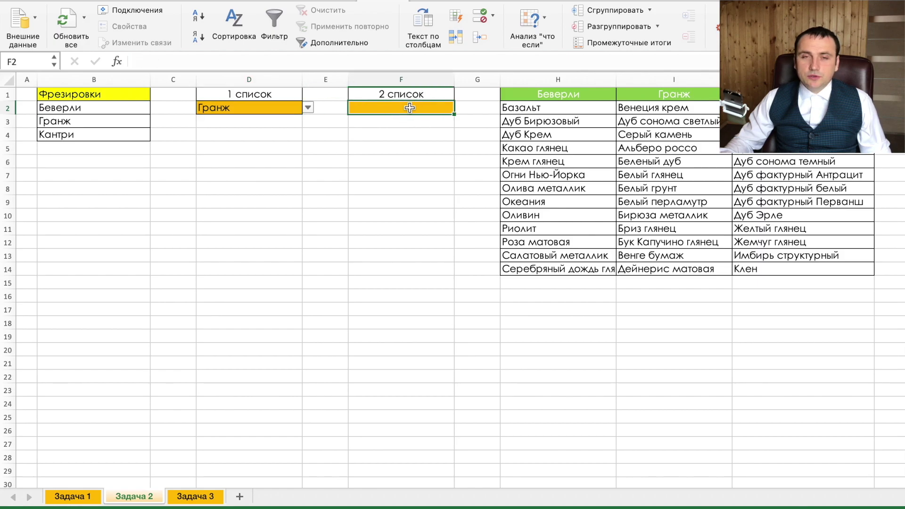
Enter the test formula =ДВССЫЛ(D2) in F6, which shows #ССЫЛКА!
{"action": "left_click", "coordinate": [409, 158]}
{"action": "type", "text": "="}
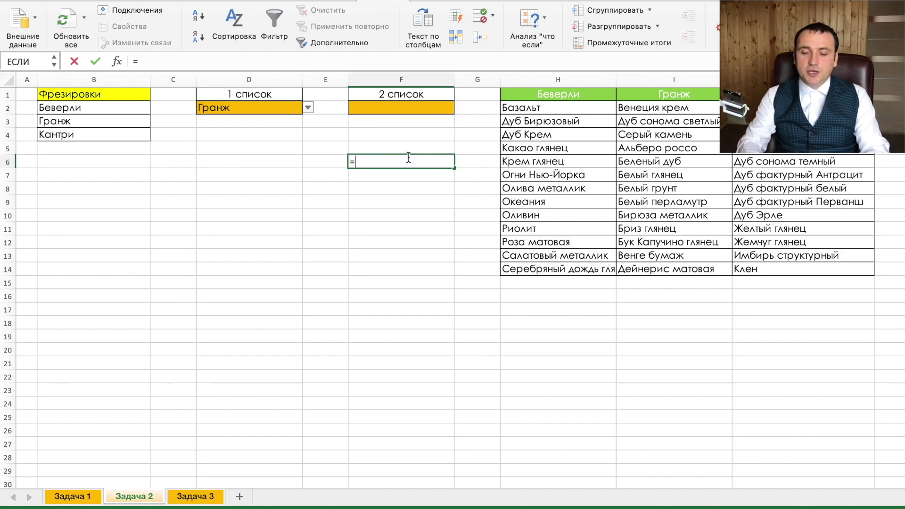
{"action": "type", "text": "двс"}
{"action": "key", "text": "Tab"}
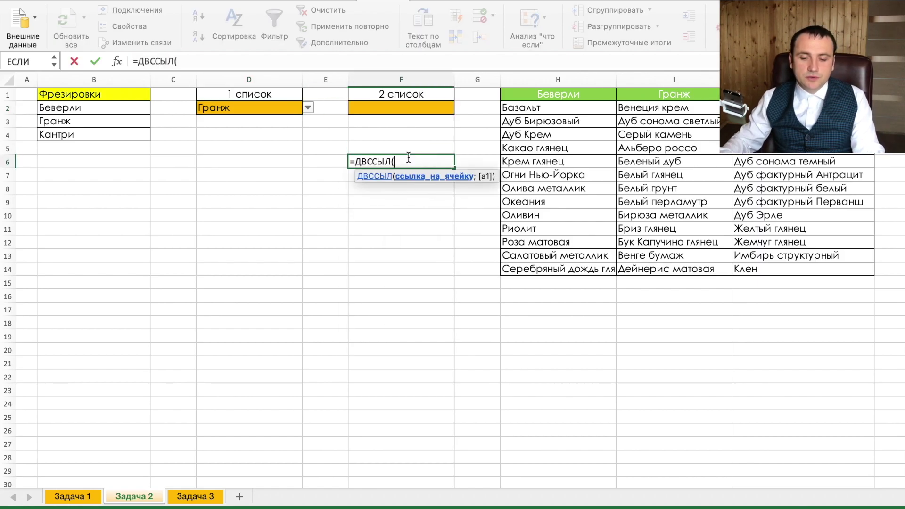
{"action": "left_click", "coordinate": [267, 110]}
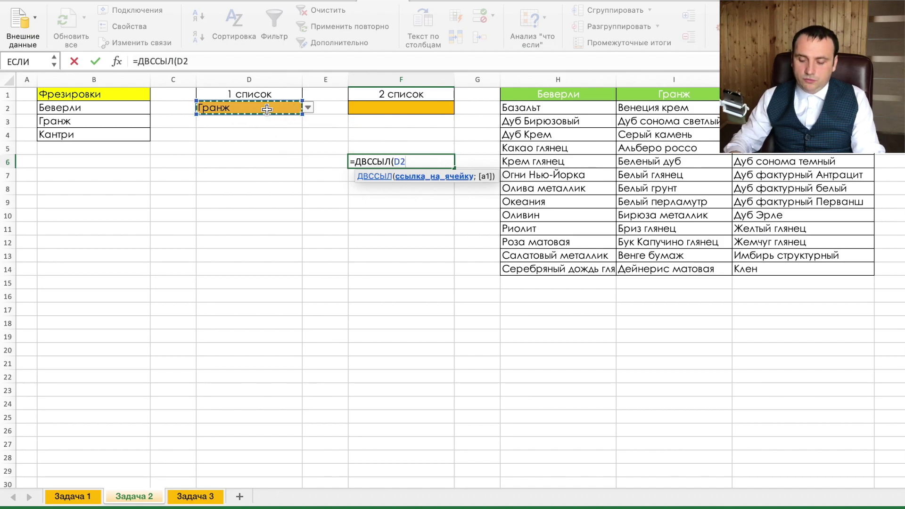
{"action": "type", "text": ")"}
{"action": "key", "text": "Return"}
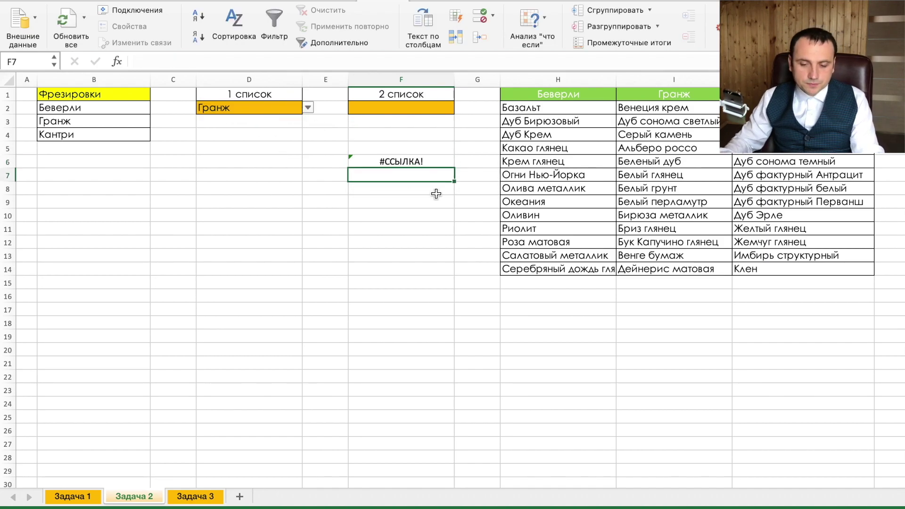
{"action": "left_click", "coordinate": [422, 164]}
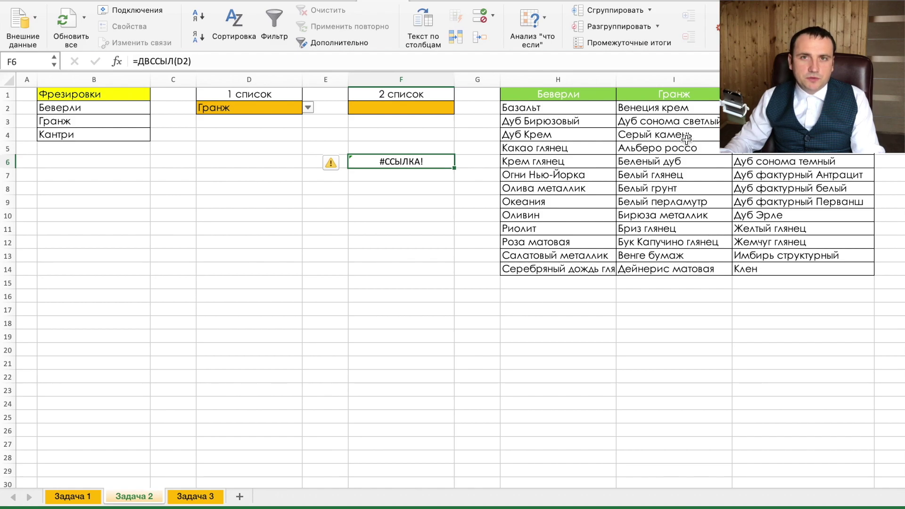
Select the colour table H1:J14.
{"action": "scroll", "coordinate": [687, 138], "scroll_direction": "right", "scroll_amount": 1}
{"action": "left_click", "coordinate": [545, 96]}
{"action": "left_click", "coordinate": [816, 262], "text": "shift"}
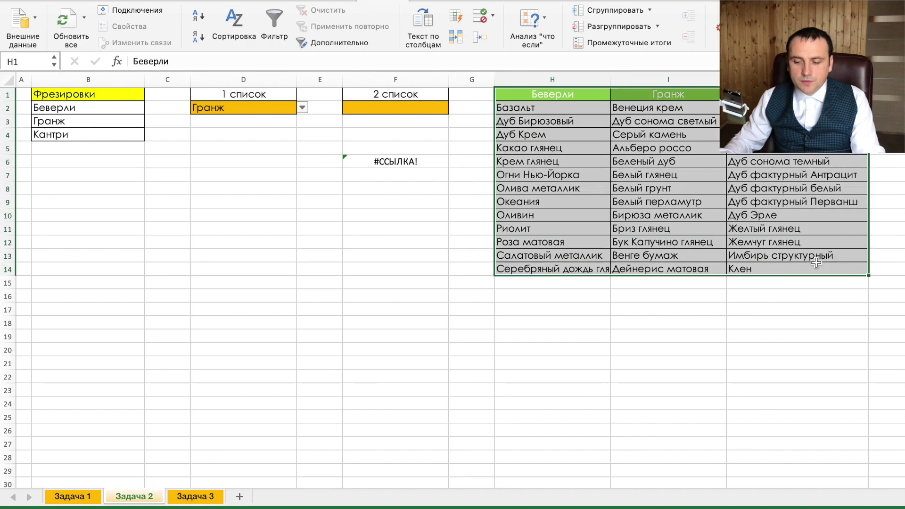
Create named ranges for each colour column from the table's top-row headers.
{"action": "left_click", "coordinate": [322, 1]}
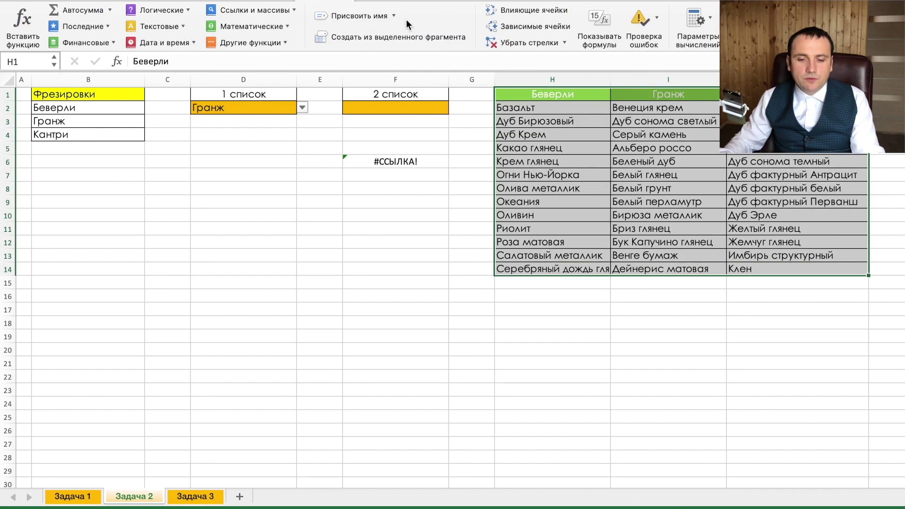
{"action": "left_click", "coordinate": [375, 35]}
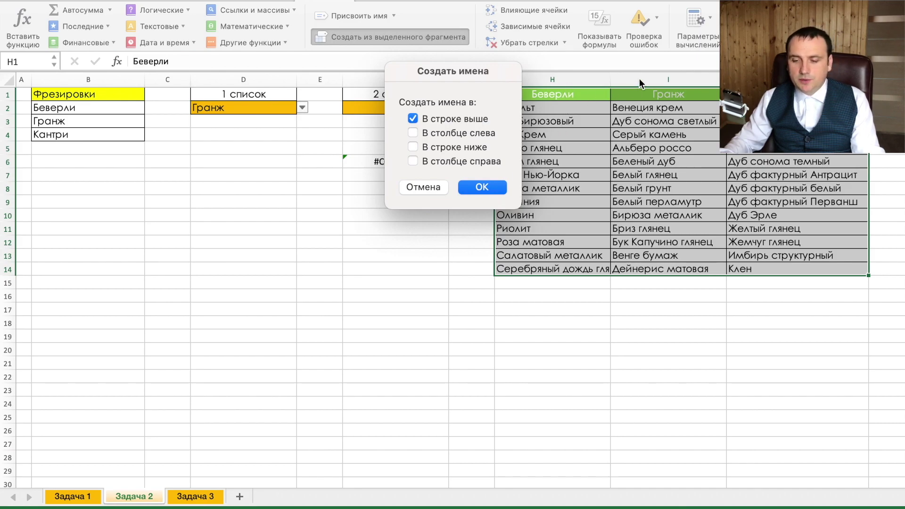
{"action": "left_click", "coordinate": [483, 188]}
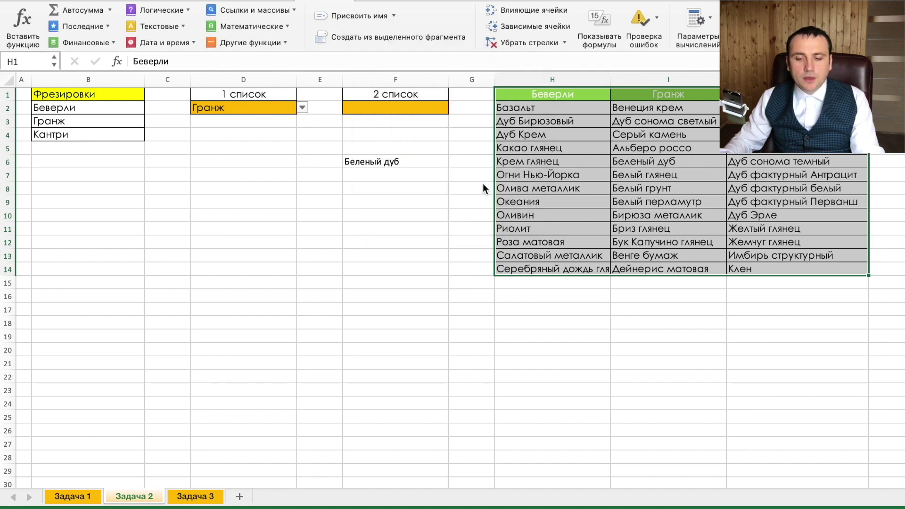
Enter =ДВССЫЛ(D2) as an array formula across F6:F22.
{"action": "left_click", "coordinate": [415, 164]}
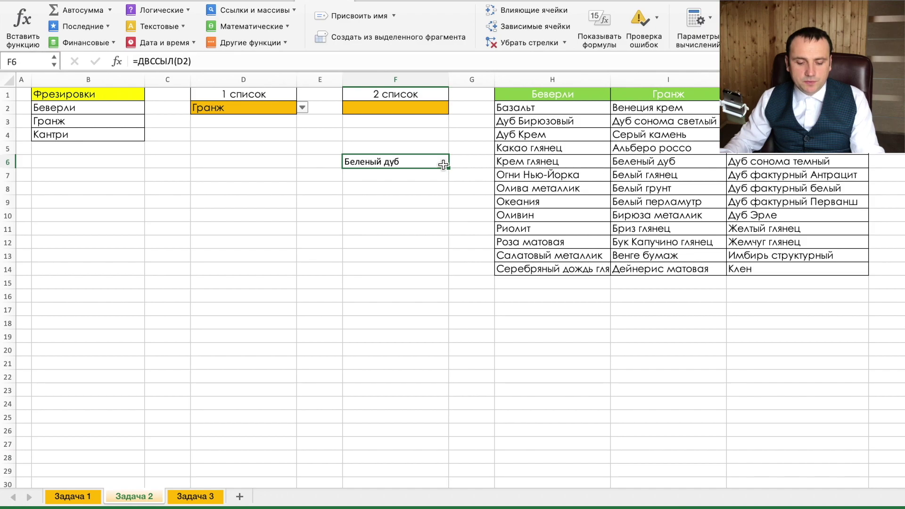
{"action": "left_click_drag", "start_coordinate": [421, 282], "coordinate": [395, 161]}
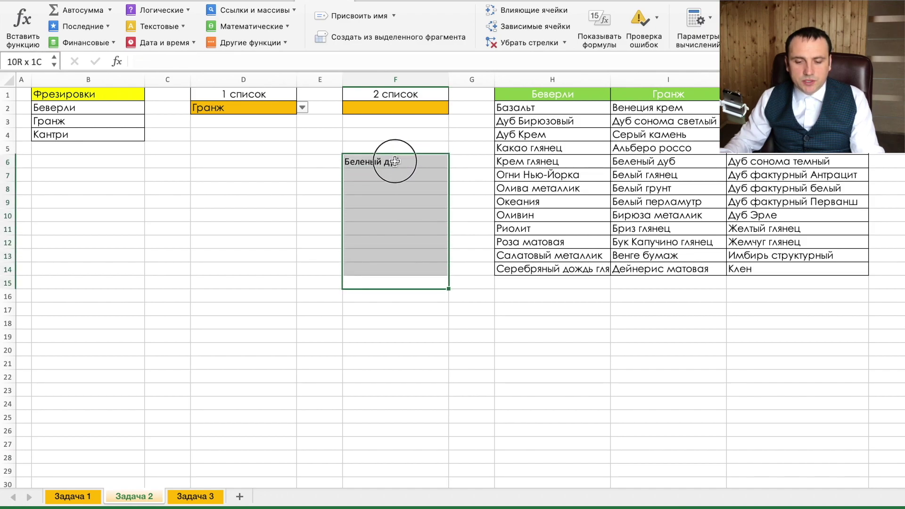
{"action": "key", "text": "Return"}
{"action": "key", "text": "F2"}
{"action": "key", "text": "ctrl+shift+Return"}
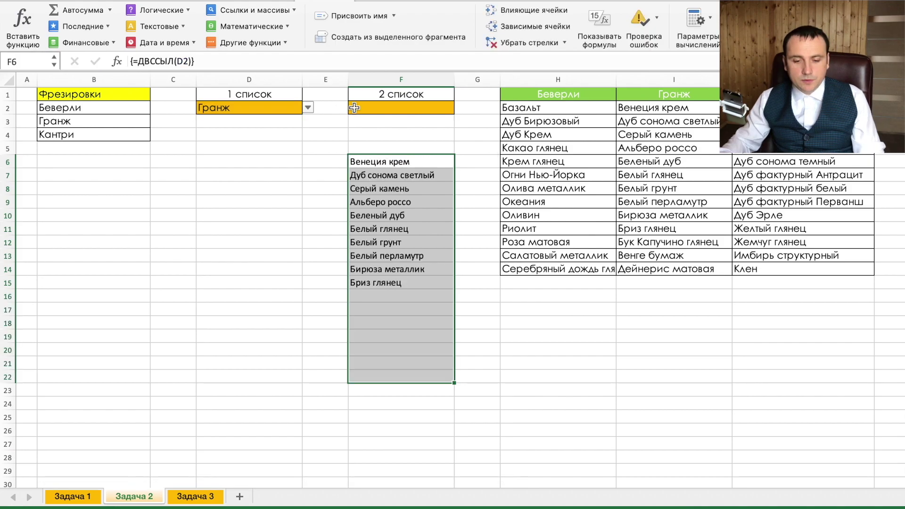
{"action": "left_click", "coordinate": [302, 61]}
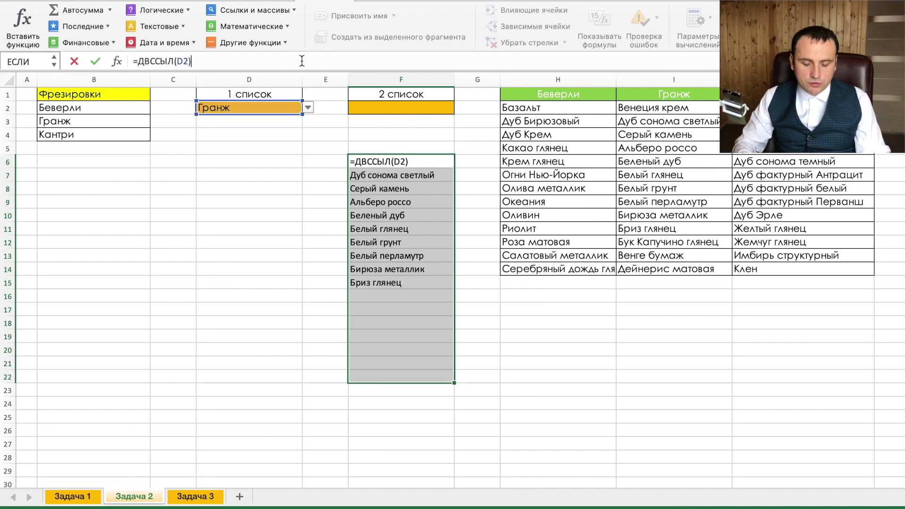
{"action": "key", "text": "ctrl+shift+Return"}
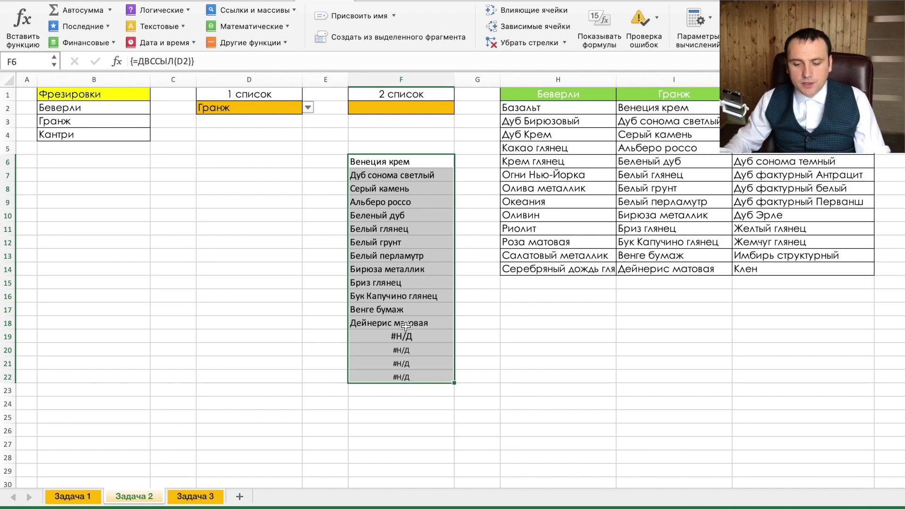
{"action": "left_click", "coordinate": [653, 270]}
Switch D2 to Беверли, then Кантри, to check the formula's returned lists.
{"action": "left_click", "coordinate": [301, 106]}
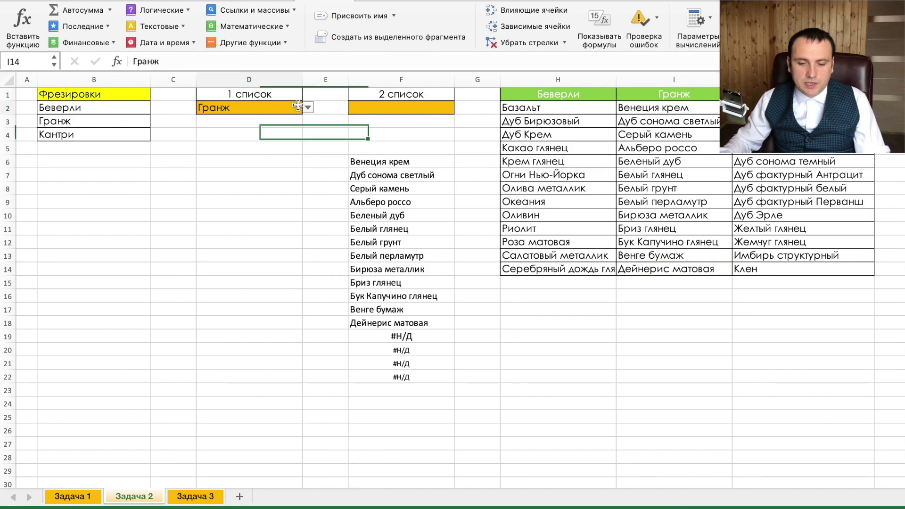
{"action": "left_click", "coordinate": [308, 107]}
{"action": "left_click", "coordinate": [232, 124]}
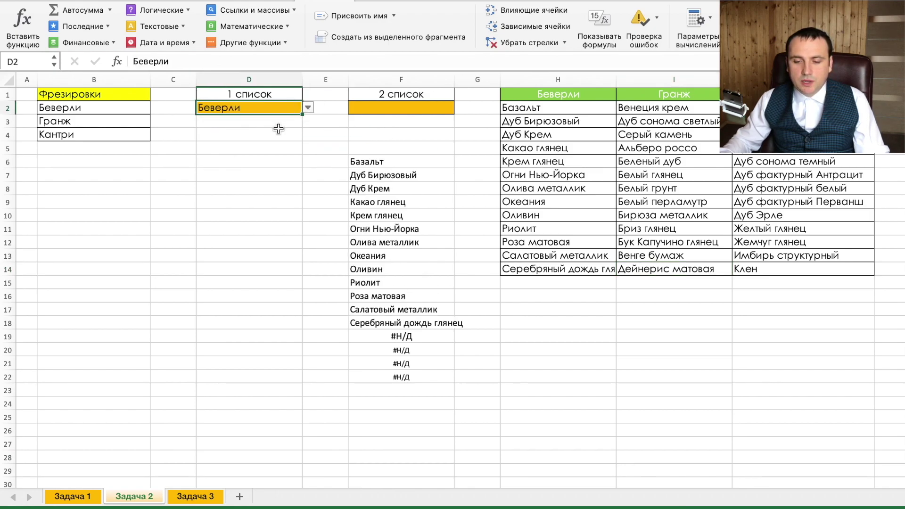
{"action": "left_click", "coordinate": [307, 107]}
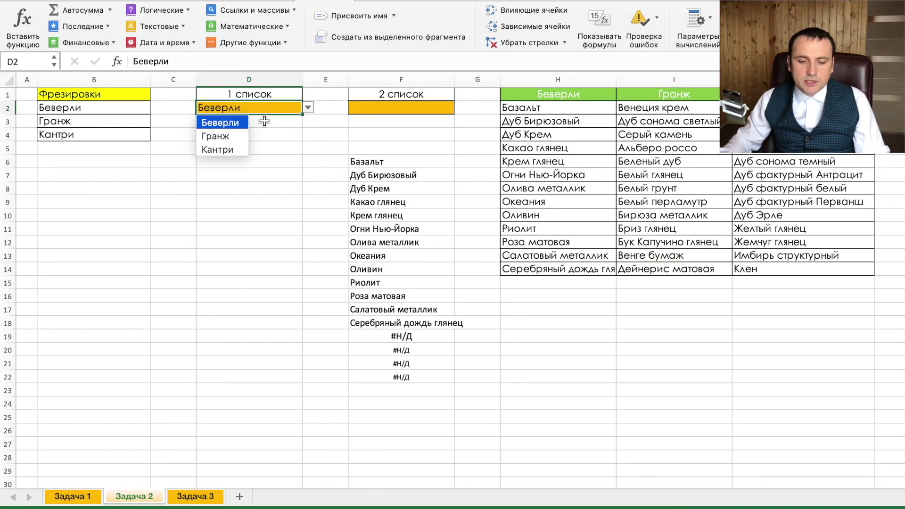
{"action": "left_click", "coordinate": [217, 149]}
Copy the ДВССЫЛ(D2) formula text from F6's formula bar.
{"action": "left_click", "coordinate": [400, 162]}
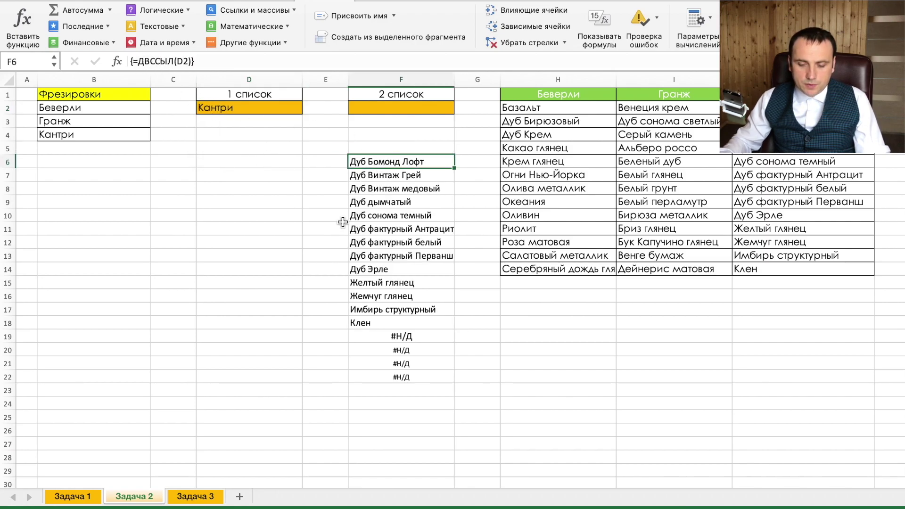
{"action": "left_click", "coordinate": [135, 61]}
{"action": "left_click_drag", "start_coordinate": [134, 61], "coordinate": [191, 62]}
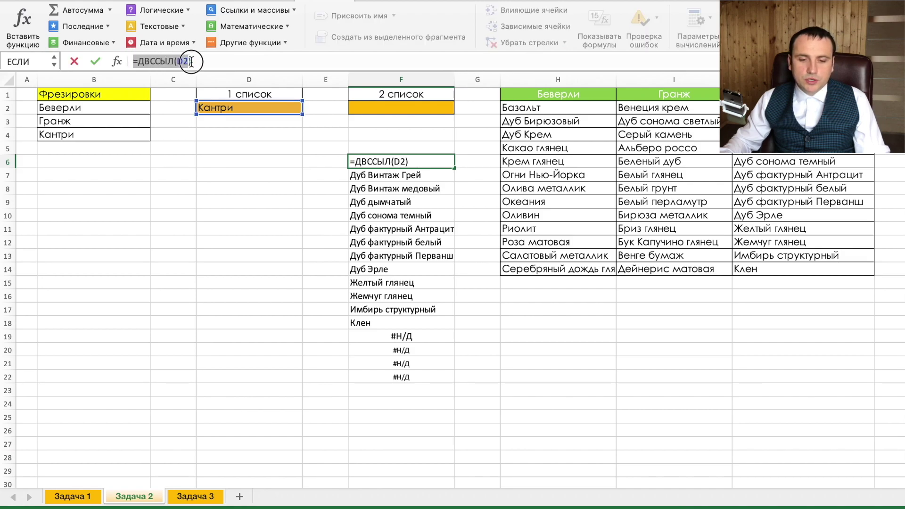
{"action": "right_click", "coordinate": [185, 62]}
{"action": "left_click", "coordinate": [223, 86]}
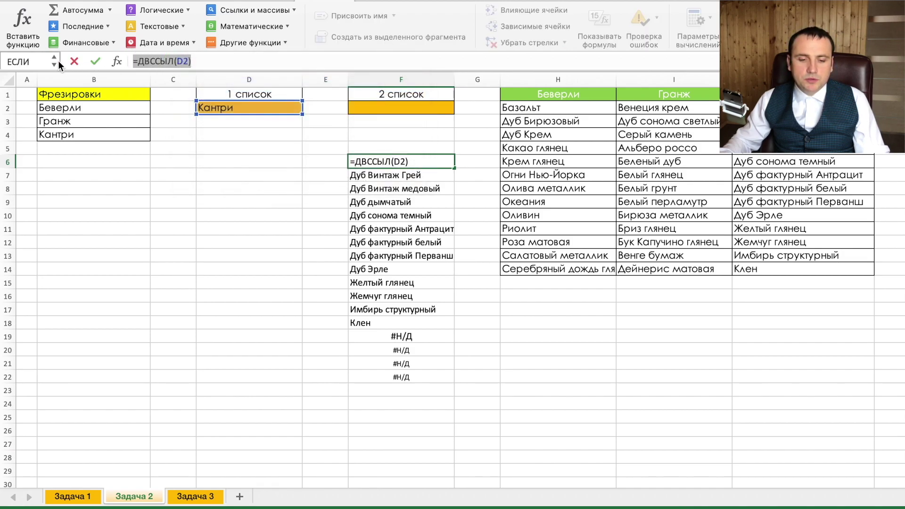
{"action": "left_click", "coordinate": [74, 62]}
Clear the test cells F5:F23.
{"action": "left_click_drag", "start_coordinate": [411, 147], "coordinate": [413, 386]}
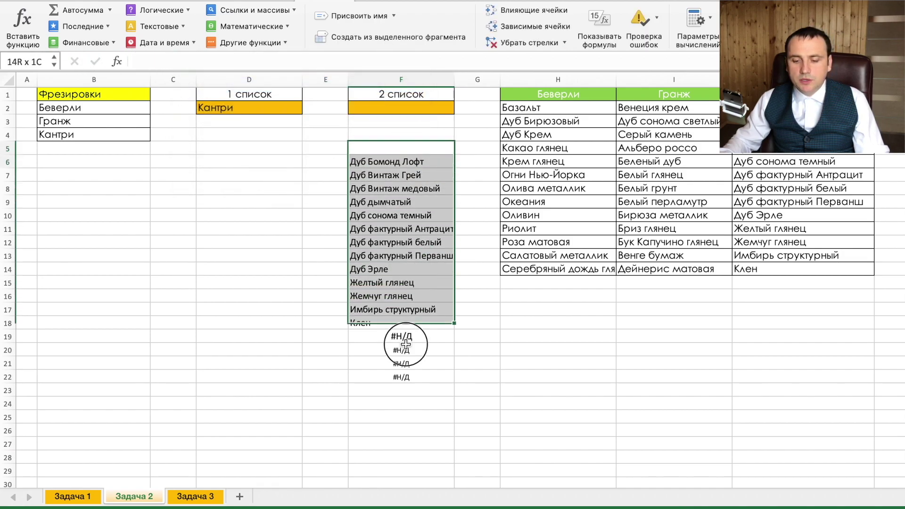
{"action": "key", "text": "Delete"}
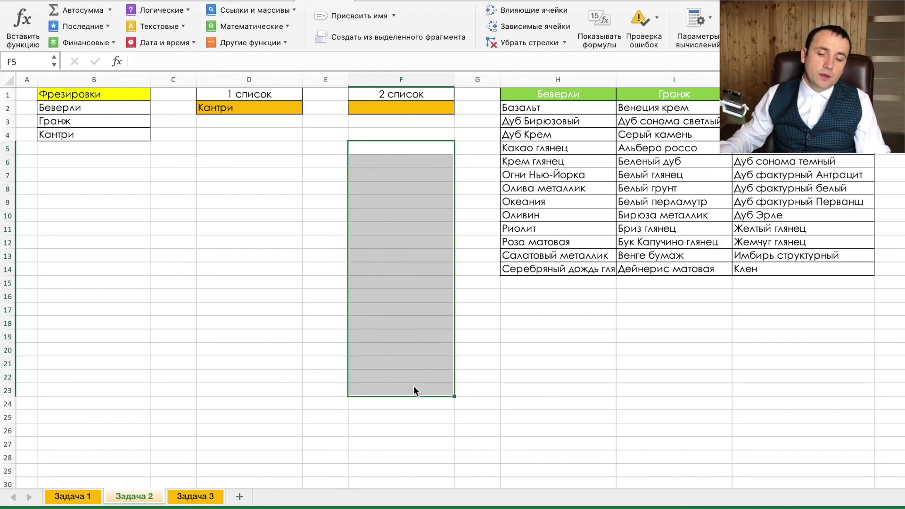
{"action": "left_click", "coordinate": [427, 109]}
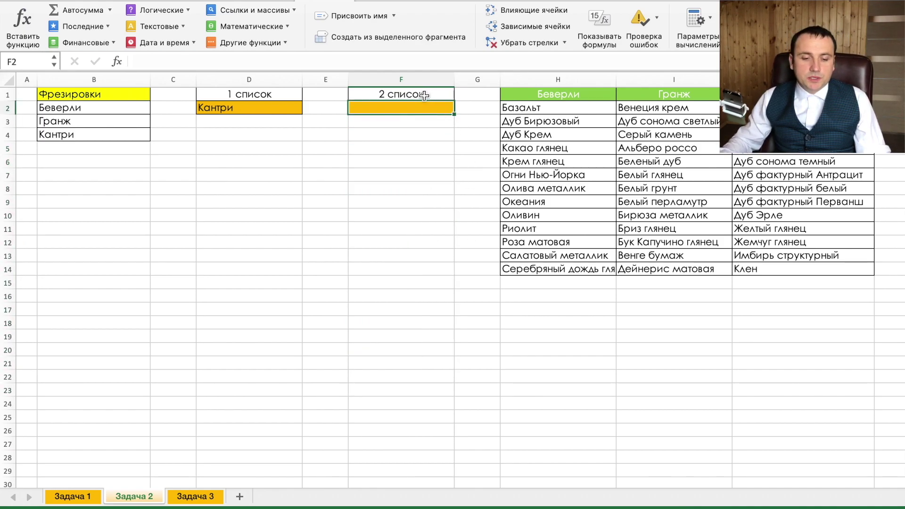
Give F2 a list validation with source =ДВССЫЛ(D2), making it depend on D2.
{"action": "left_click", "coordinate": [389, 4]}
{"action": "left_click", "coordinate": [492, 16]}
{"action": "left_click", "coordinate": [503, 38]}
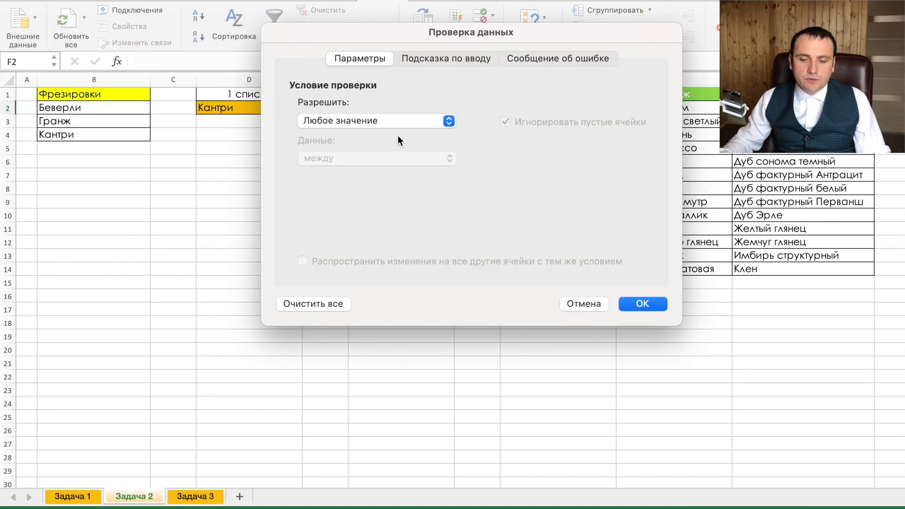
{"action": "left_click", "coordinate": [394, 123]}
{"action": "left_click", "coordinate": [381, 169]}
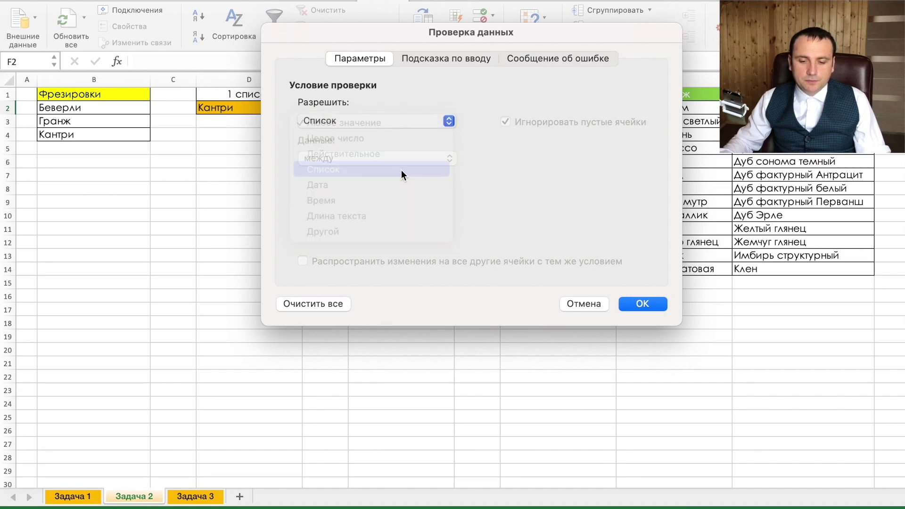
{"action": "left_click", "coordinate": [373, 197]}
{"action": "type", "text": "==ДВССЫЛ(D2)"}
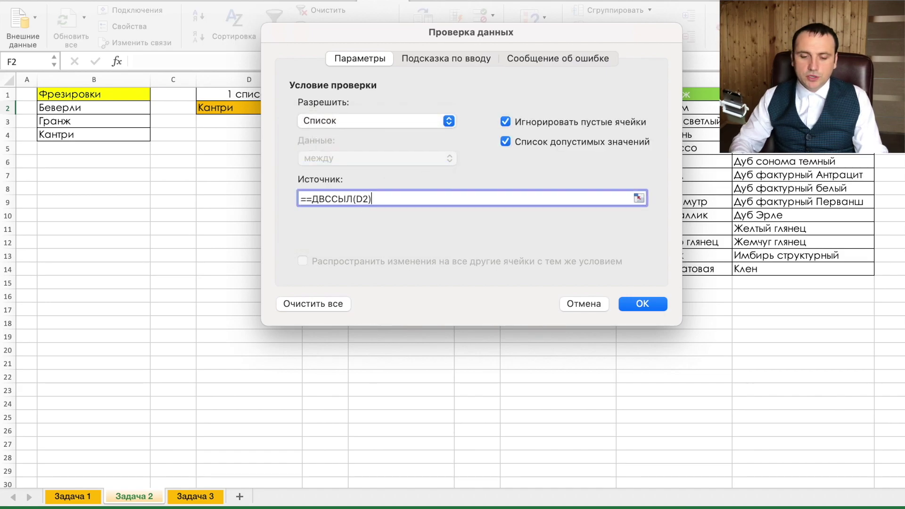
{"action": "key", "text": "Home"}
{"action": "key", "text": "Delete"}
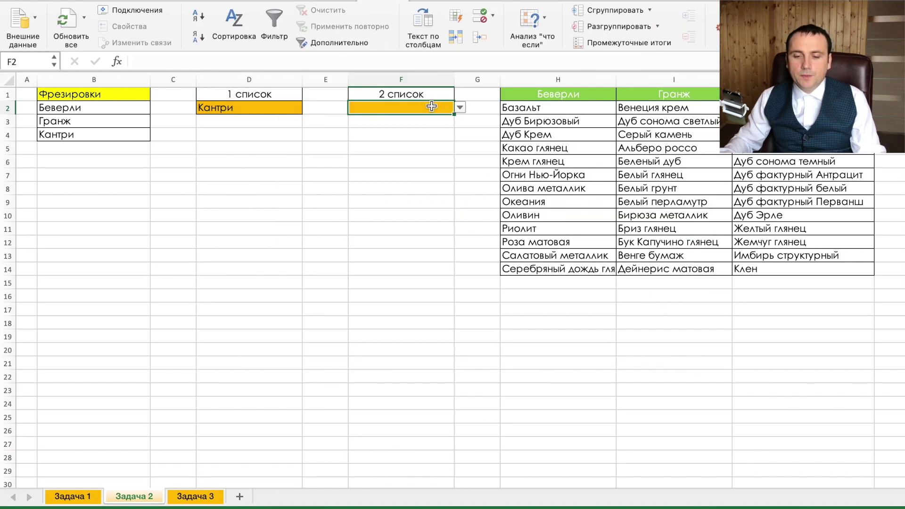
{"action": "left_click", "coordinate": [278, 109]}
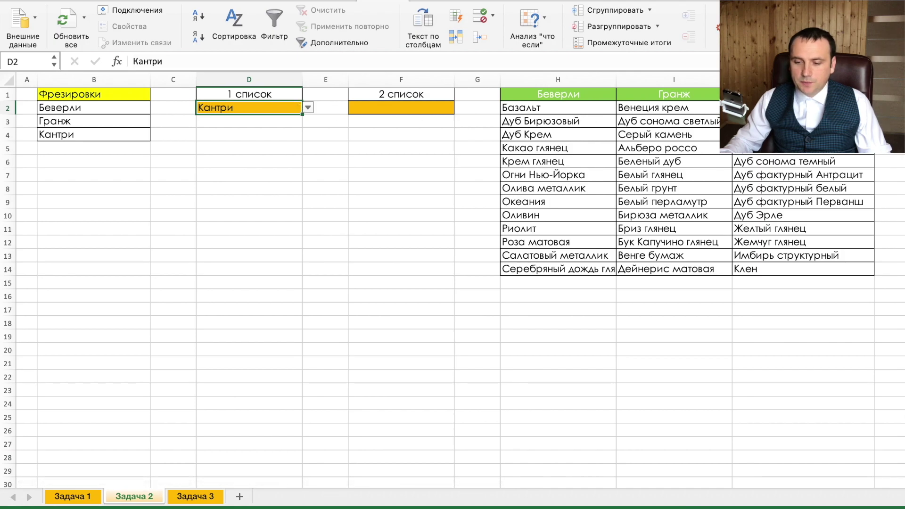
{"action": "left_click", "coordinate": [443, 108]}
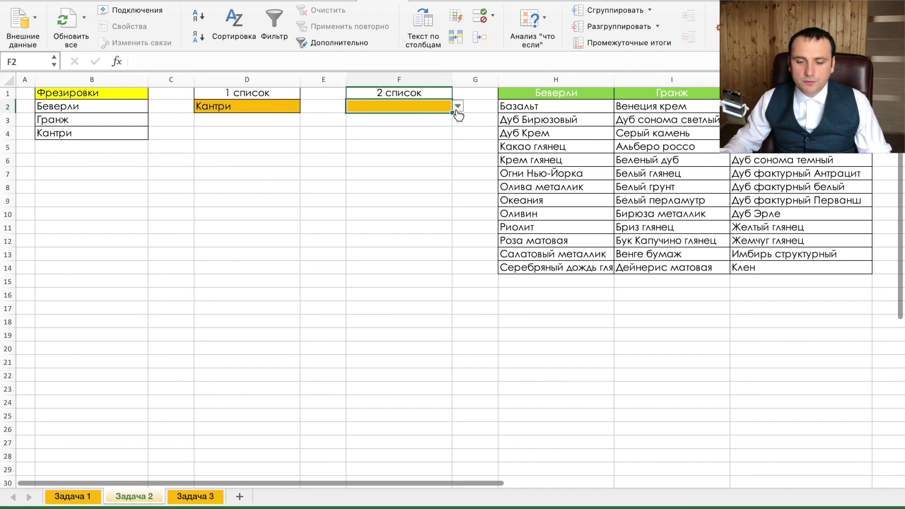
Inspect F2's dependent list of Кантри colours and copy the Океания cell H9.
{"action": "left_click", "coordinate": [459, 107]}
{"action": "scroll", "coordinate": [415, 264], "scroll_direction": "down", "scroll_amount": 1}
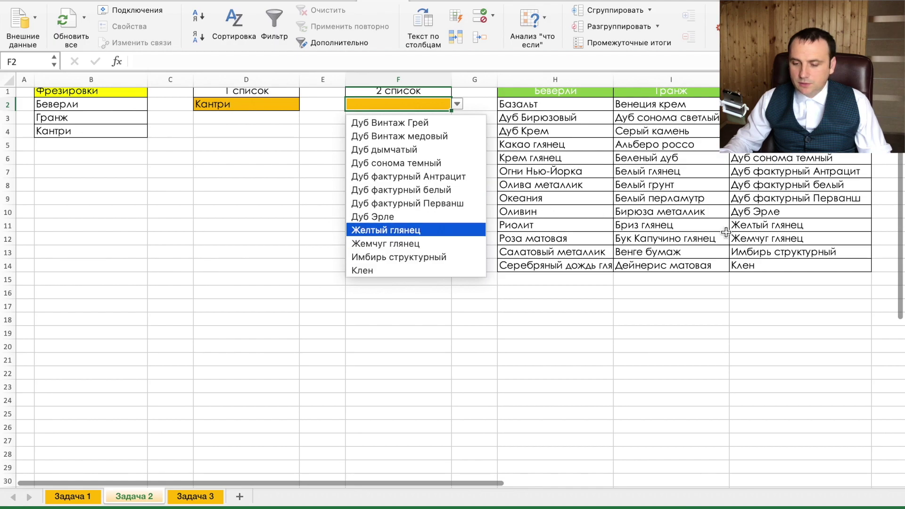
{"action": "scroll", "coordinate": [514, 250], "scroll_direction": "up", "scroll_amount": 2}
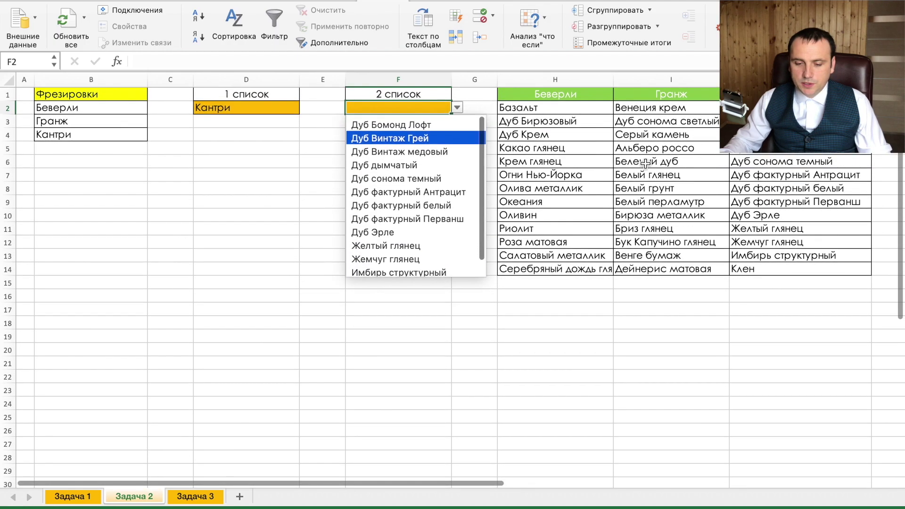
{"action": "left_click", "coordinate": [493, 132]}
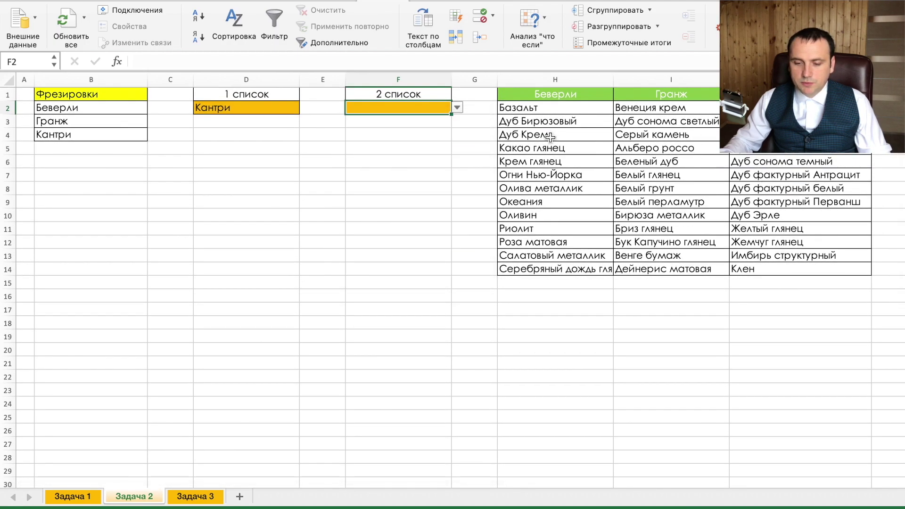
{"action": "left_click", "coordinate": [561, 201]}
{"action": "key", "text": "super+c"}
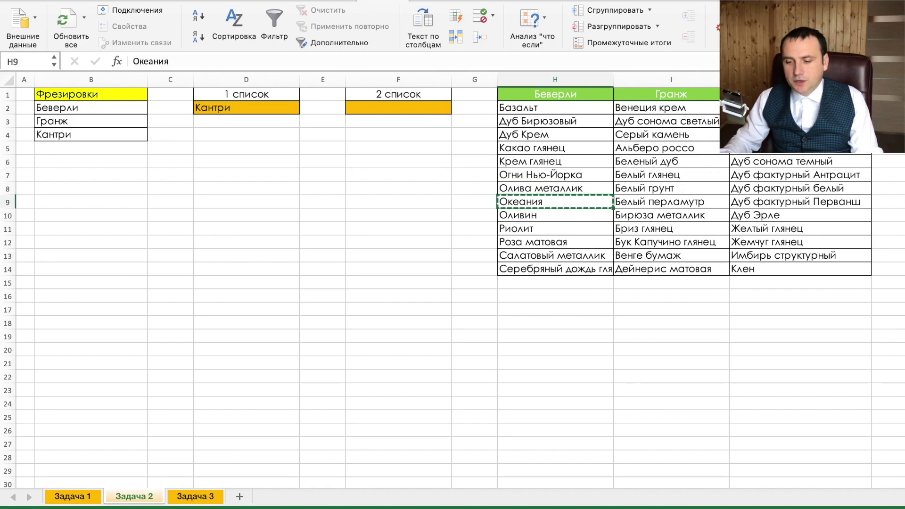
{"action": "left_click", "coordinate": [467, 107]}
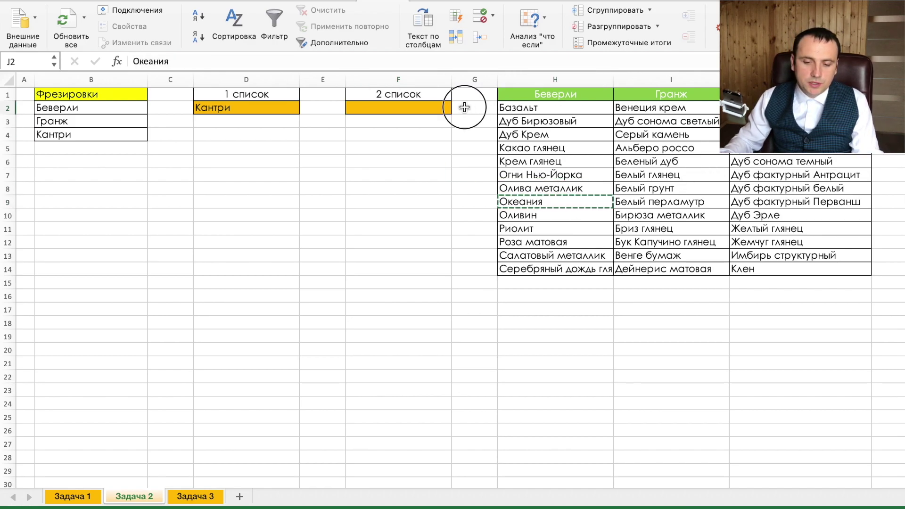
{"action": "left_click", "coordinate": [440, 109]}
{"action": "left_click", "coordinate": [458, 110]}
{"action": "left_click", "coordinate": [459, 111]}
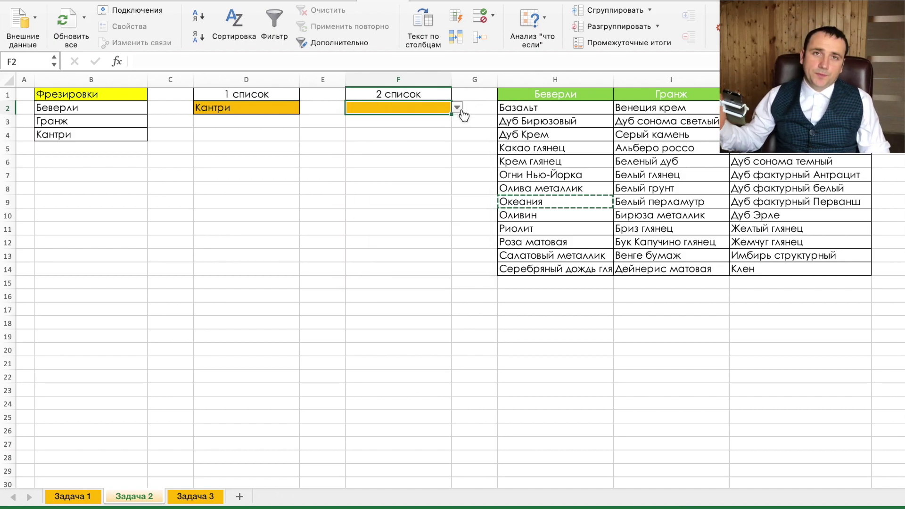
Set D2 to Беверли and pick Дуб Бирюзовый from F2's dependent list.
{"action": "left_click", "coordinate": [584, 121]}
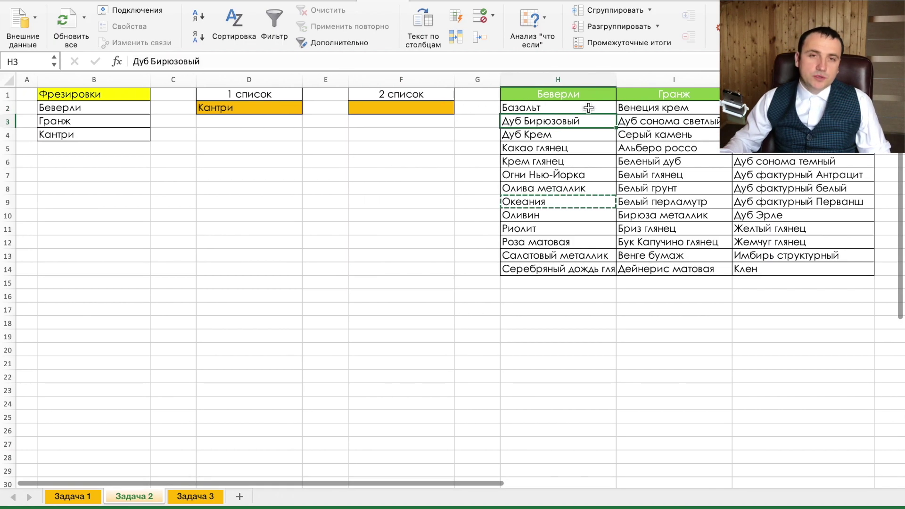
{"action": "left_click", "coordinate": [244, 107]}
{"action": "left_click", "coordinate": [310, 109]}
{"action": "left_click", "coordinate": [222, 122]}
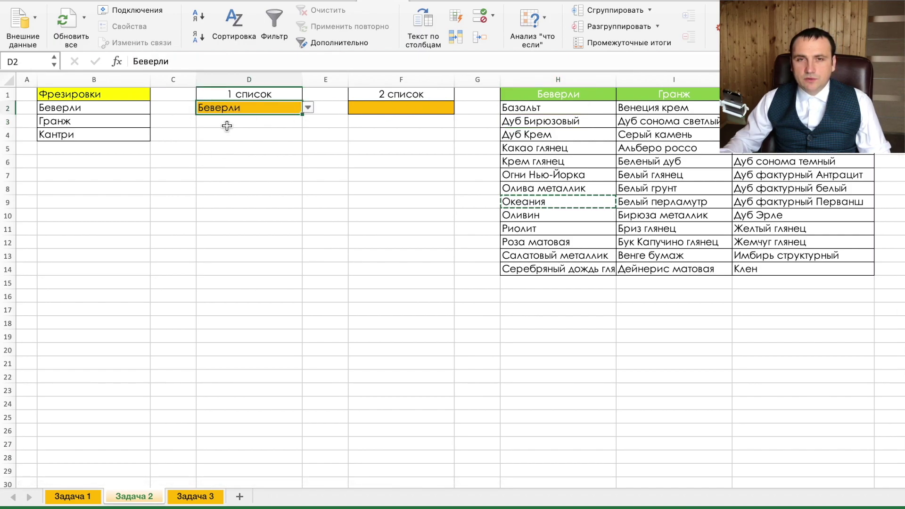
{"action": "left_click", "coordinate": [402, 106]}
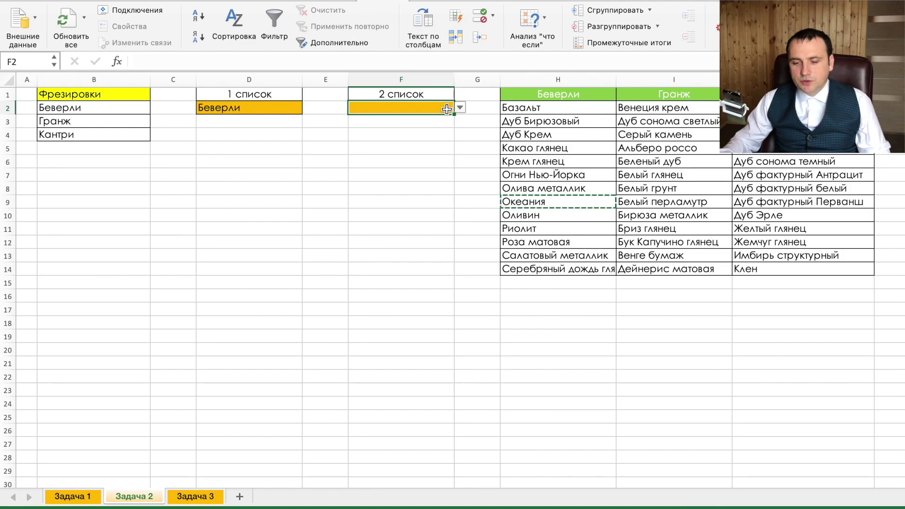
{"action": "left_click", "coordinate": [460, 110]}
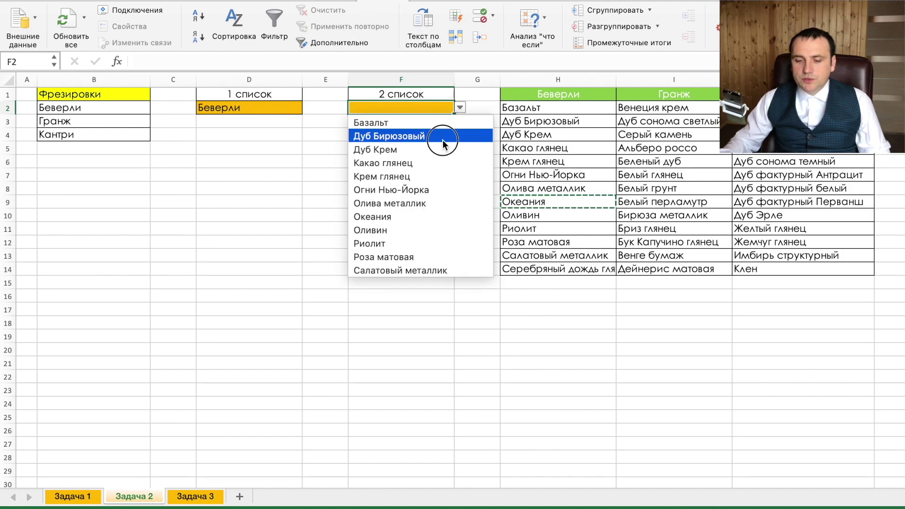
{"action": "left_click", "coordinate": [437, 137]}
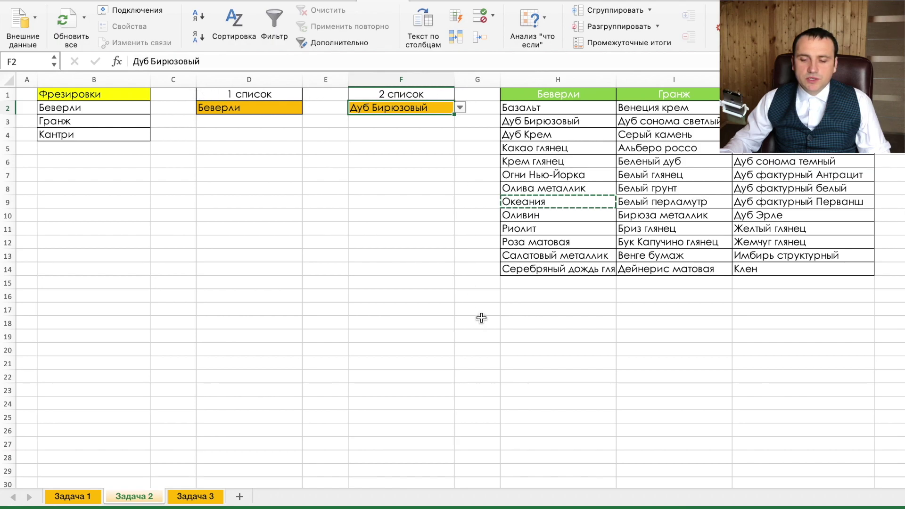
{"action": "left_click_drag", "start_coordinate": [564, 104], "coordinate": [529, 415]}
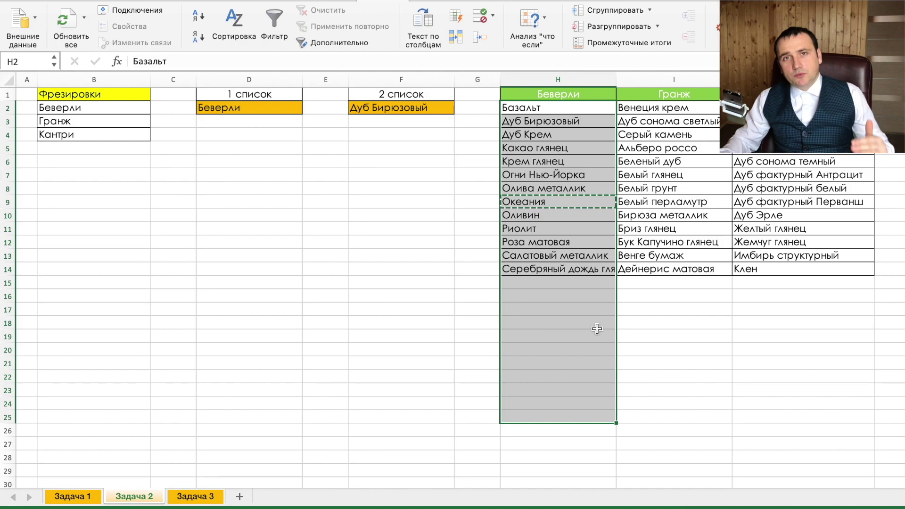
{"action": "left_click", "coordinate": [289, 122]}
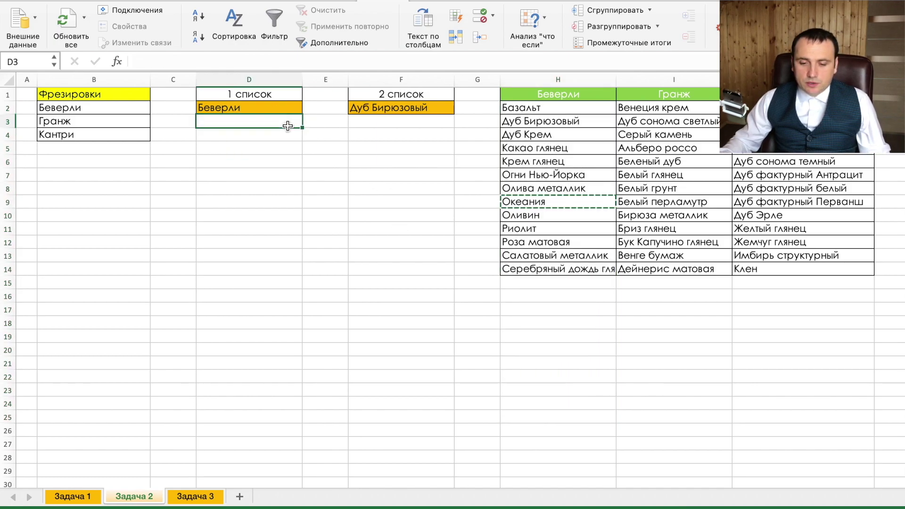
Add a test list validation to D3 sourced from the Беверли colours H2:H24.
{"action": "left_click", "coordinate": [493, 16]}
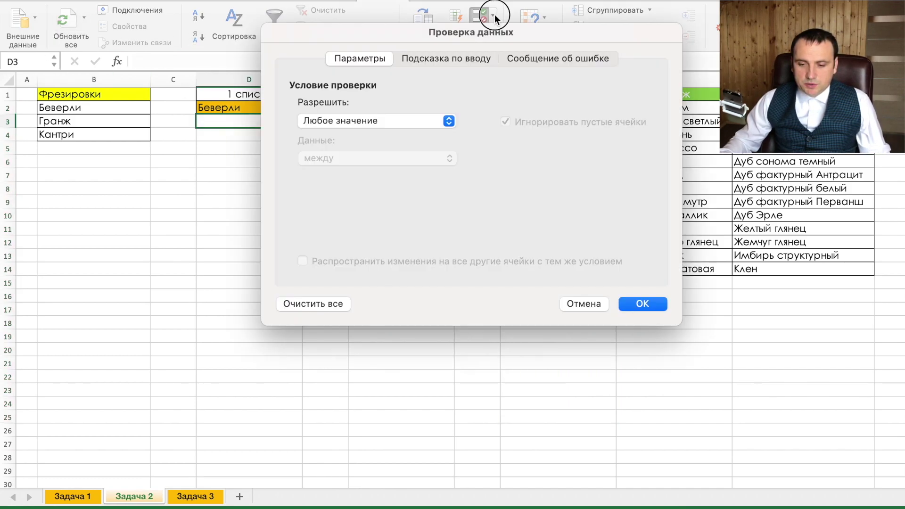
{"action": "left_click", "coordinate": [376, 122]}
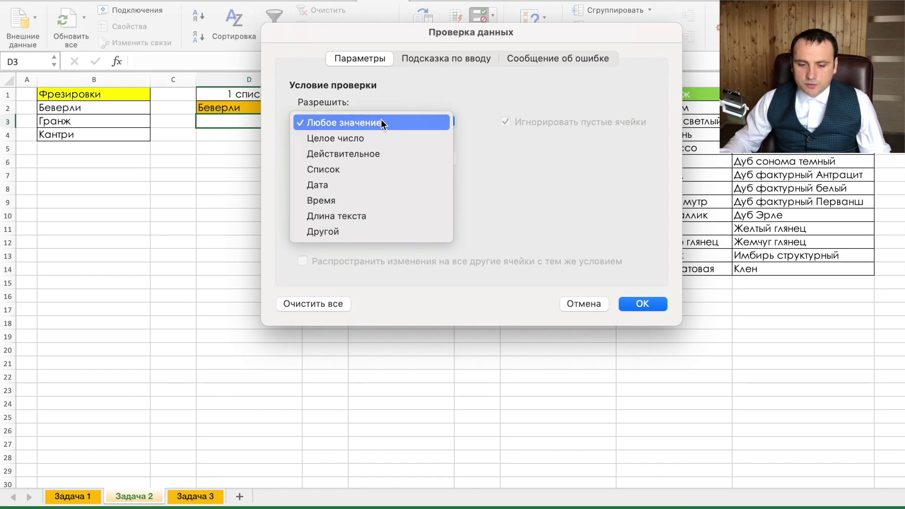
{"action": "left_click", "coordinate": [356, 168]}
{"action": "left_click", "coordinate": [390, 199]}
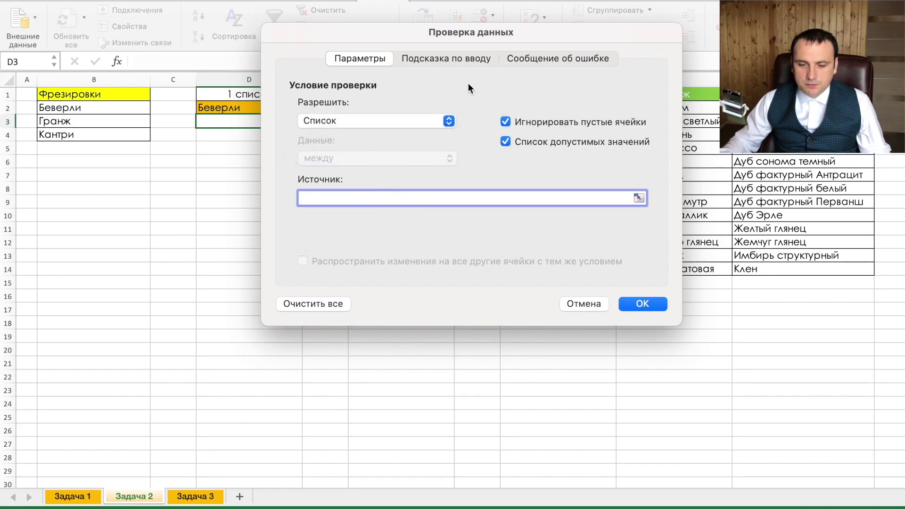
{"action": "left_click_drag", "start_coordinate": [488, 26], "coordinate": [220, 76]}
{"action": "mouse_move", "coordinate": [519, 110]}
{"action": "left_mouse_down"}
{"action": "mouse_move", "coordinate": [528, 207]}
{"action": "mouse_move", "coordinate": [519, 405]}
{"action": "left_mouse_up"}
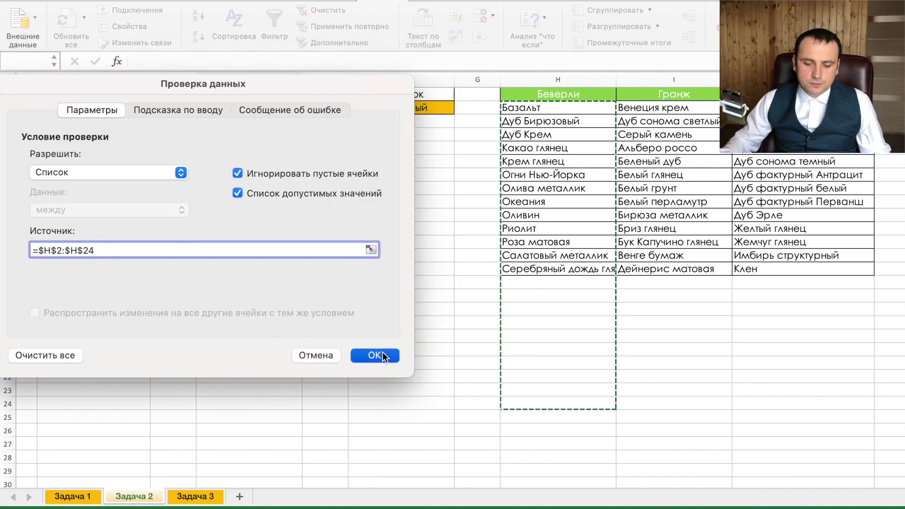
{"action": "left_click", "coordinate": [383, 356]}
Check D3's dropdown, clear it by copying blank D5 over D3:D4, and open Задача 3.
{"action": "left_click", "coordinate": [308, 121]}
{"action": "scroll", "coordinate": [314, 175], "scroll_direction": "down", "scroll_amount": 5}
{"action": "scroll", "coordinate": [279, 185], "scroll_direction": "up", "scroll_amount": 5}
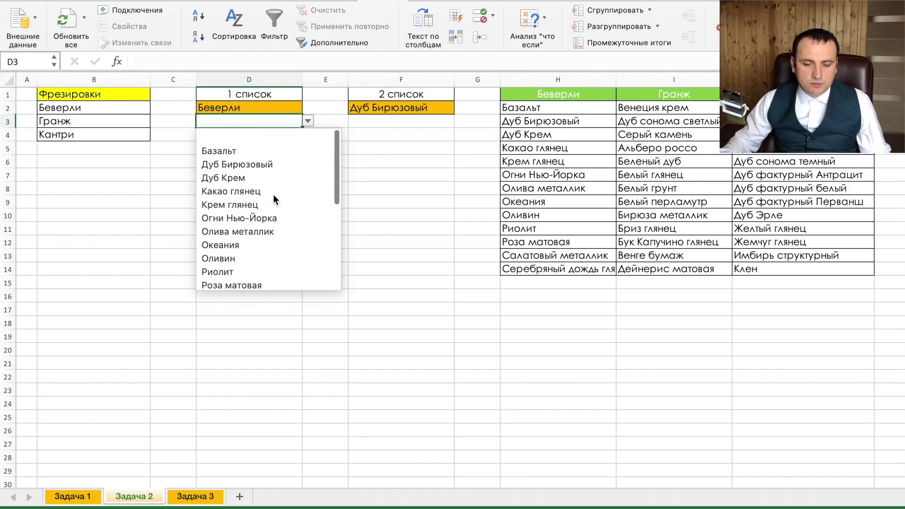
{"action": "key", "text": "Escape"}
{"action": "left_click", "coordinate": [300, 149]}
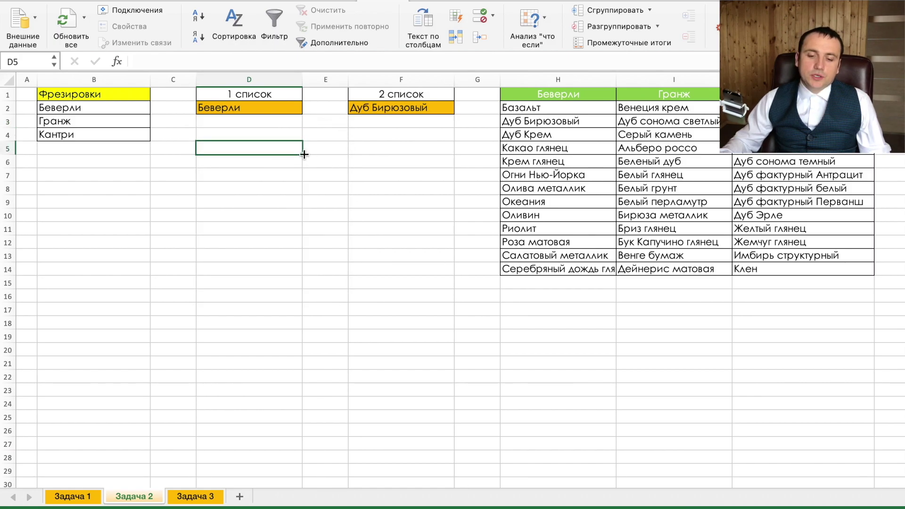
{"action": "left_click_drag", "start_coordinate": [304, 154], "coordinate": [303, 121]}
{"action": "left_click", "coordinate": [400, 174]}
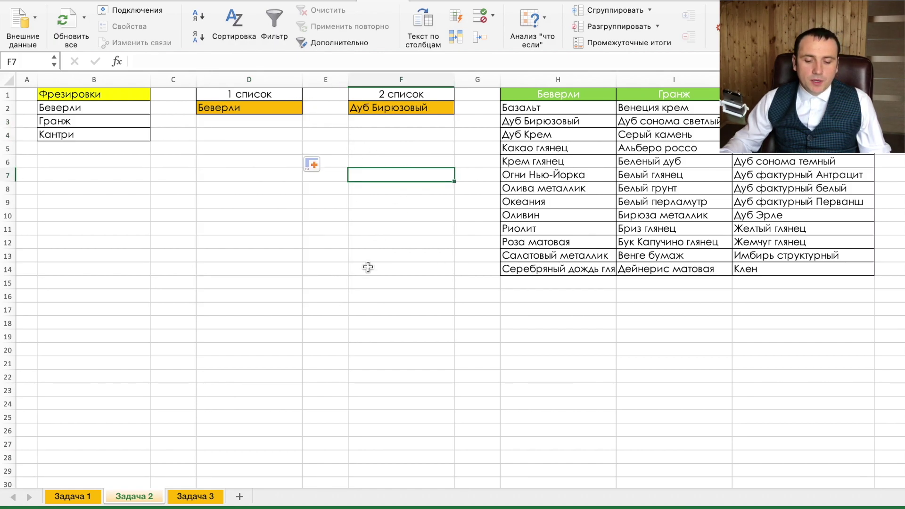
{"action": "left_click", "coordinate": [208, 498]}
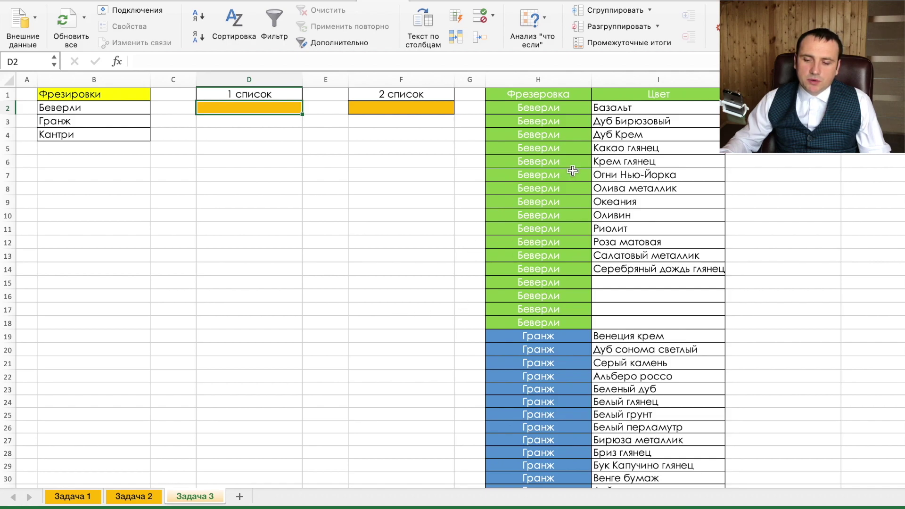
Select the Беверли colours I2:I13 and scroll through the Задача 3 table.
{"action": "left_click_drag", "start_coordinate": [632, 108], "coordinate": [641, 255]}
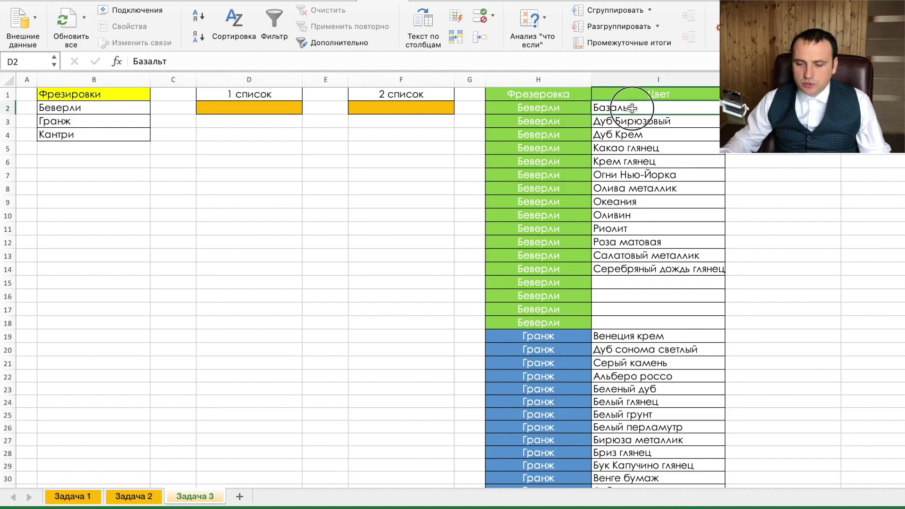
{"action": "left_click", "coordinate": [450, 198]}
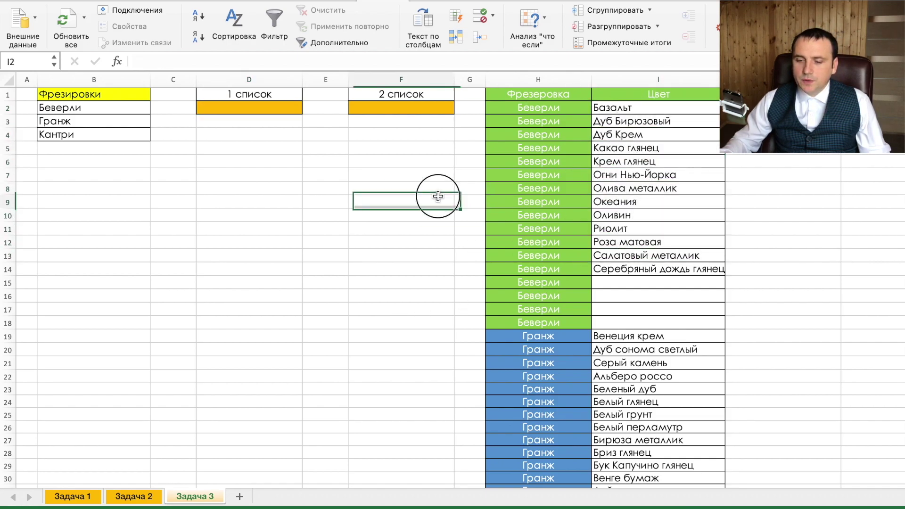
{"action": "scroll", "coordinate": [452, 192], "scroll_direction": "down", "scroll_amount": 1}
{"action": "scroll", "coordinate": [451, 192], "scroll_direction": "down", "scroll_amount": 2}
{"action": "scroll", "coordinate": [452, 193], "scroll_direction": "down", "scroll_amount": 6}
{"action": "scroll", "coordinate": [452, 192], "scroll_direction": "down", "scroll_amount": 2}
{"action": "scroll", "coordinate": [452, 192], "scroll_direction": "down", "scroll_amount": 10}
{"action": "scroll", "coordinate": [451, 193], "scroll_direction": "up", "scroll_amount": 10}
{"action": "scroll", "coordinate": [452, 193], "scroll_direction": "up", "scroll_amount": 5}
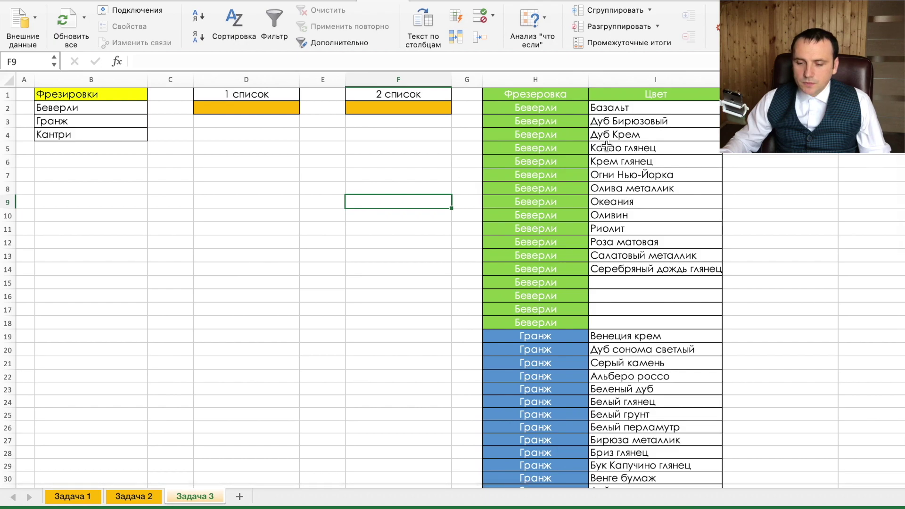
{"action": "scroll", "coordinate": [472, 113], "scroll_direction": "right", "scroll_amount": 1}
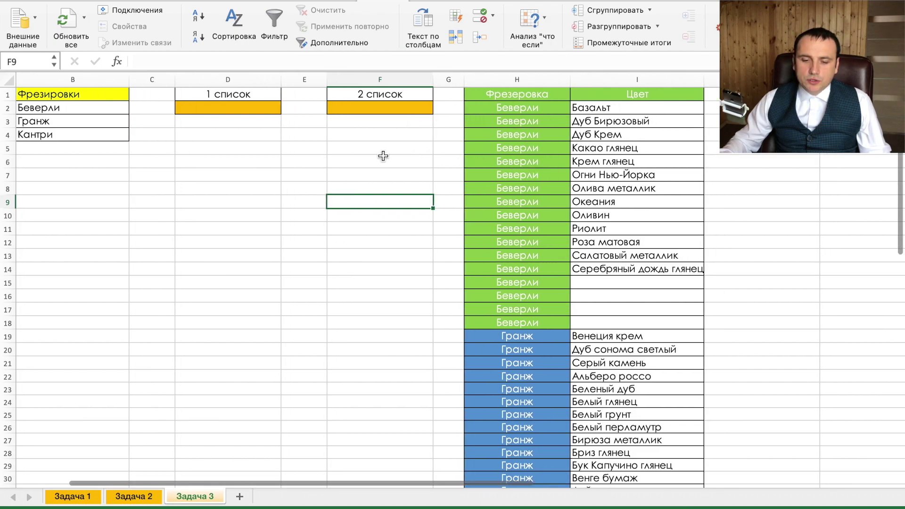
{"action": "scroll", "coordinate": [384, 151], "scroll_direction": "left", "scroll_amount": 1}
Open the data validation settings for D2.
{"action": "left_click", "coordinate": [253, 111]}
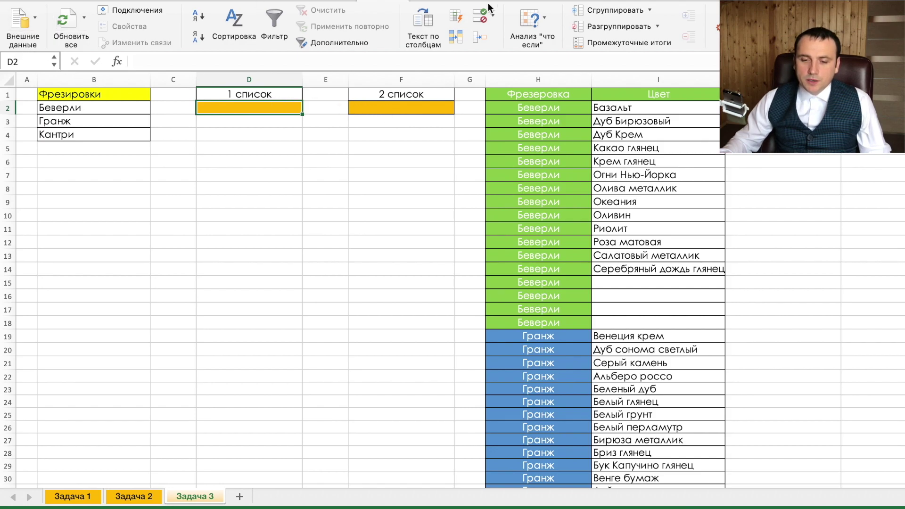
{"action": "left_click", "coordinate": [496, 17]}
{"action": "left_click", "coordinate": [506, 35]}
Restrict D2 to a list sourced from B2:B4 (Беверли, Гранж, Кантри).
{"action": "left_click", "coordinate": [404, 128]}
{"action": "left_click", "coordinate": [429, 169]}
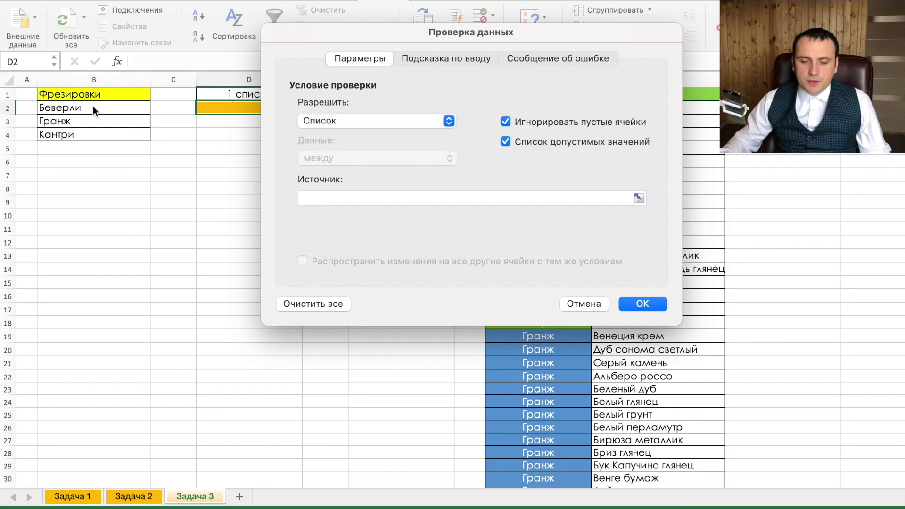
{"action": "left_click", "coordinate": [368, 198]}
{"action": "mouse_move", "coordinate": [94, 107]}
{"action": "left_mouse_down"}
{"action": "mouse_move", "coordinate": [94, 145]}
{"action": "mouse_move", "coordinate": [92, 135]}
{"action": "left_mouse_up"}
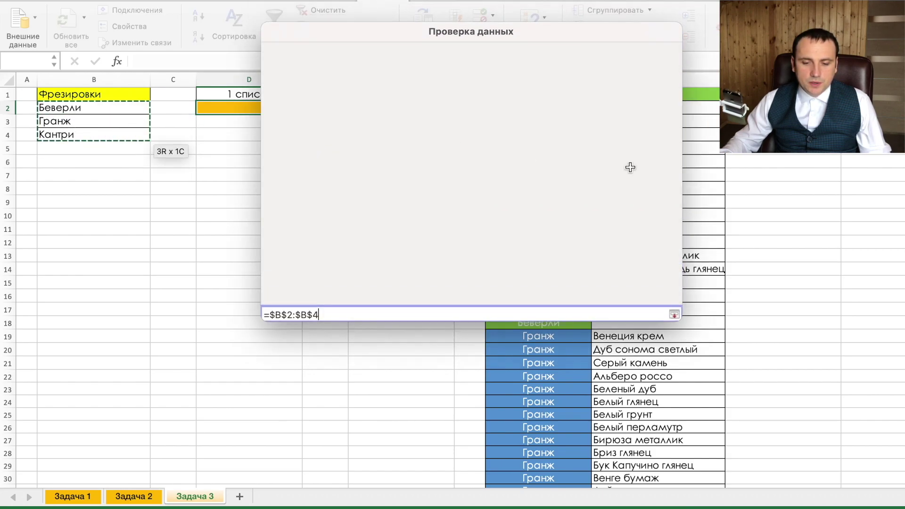
{"action": "left_click", "coordinate": [646, 304]}
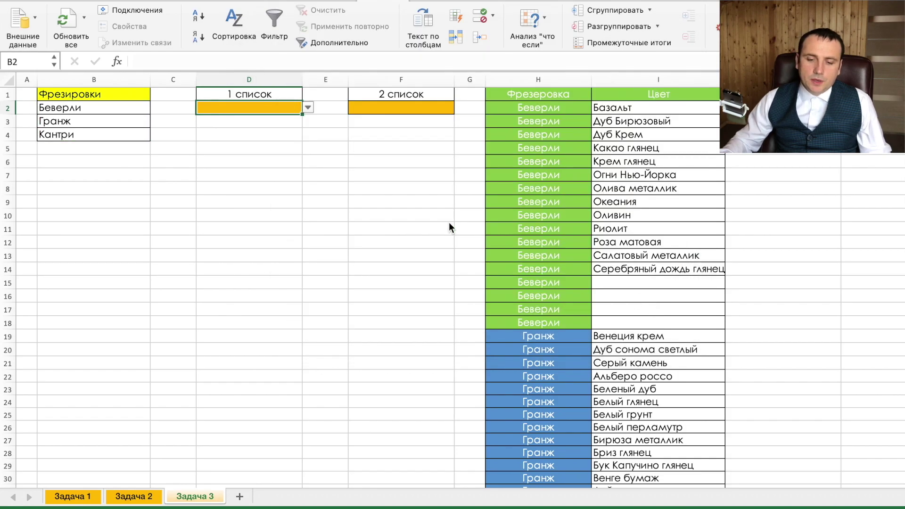
Pick Беверли from the D2 dropdown.
{"action": "left_click", "coordinate": [308, 108]}
{"action": "left_click", "coordinate": [220, 123]}
{"action": "left_click", "coordinate": [632, 121]}
{"action": "left_click", "coordinate": [638, 269]}
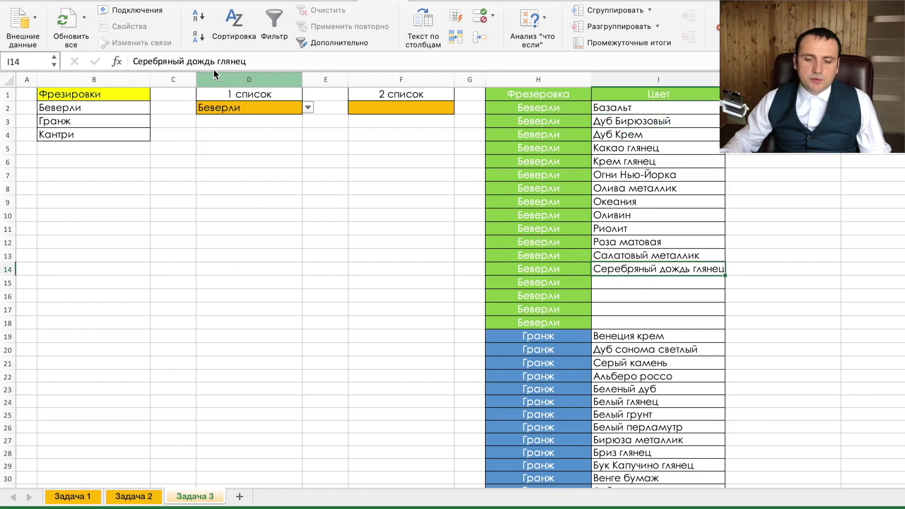
Inspect the empty F2 and I15 cells, ending on H15.
{"action": "left_click", "coordinate": [420, 105]}
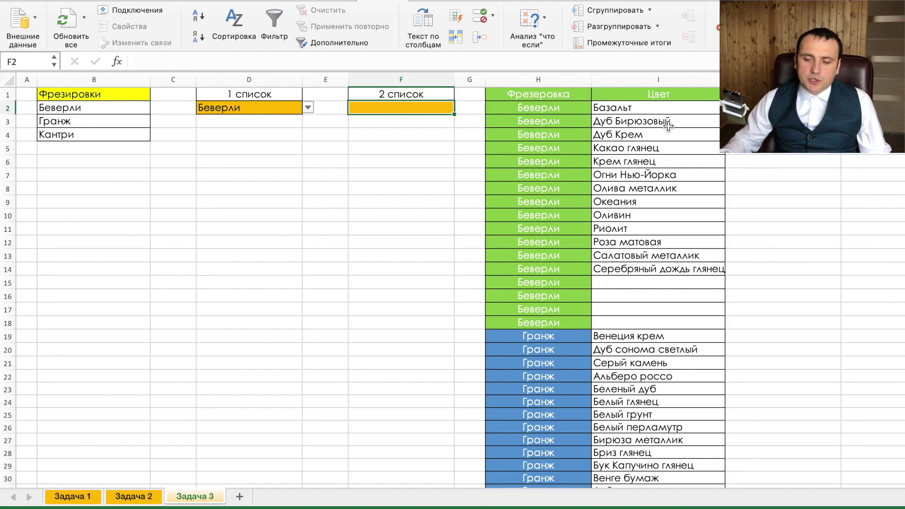
{"action": "left_click", "coordinate": [642, 287]}
{"action": "left_click", "coordinate": [538, 285]}
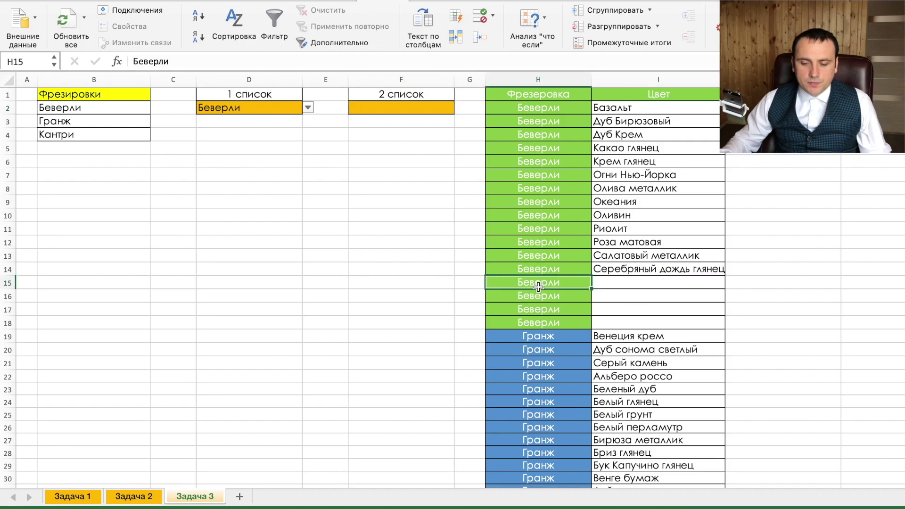
Enter =ЕСЛИ(I15="";"";H14) in H15.
{"action": "type", "text": "="}
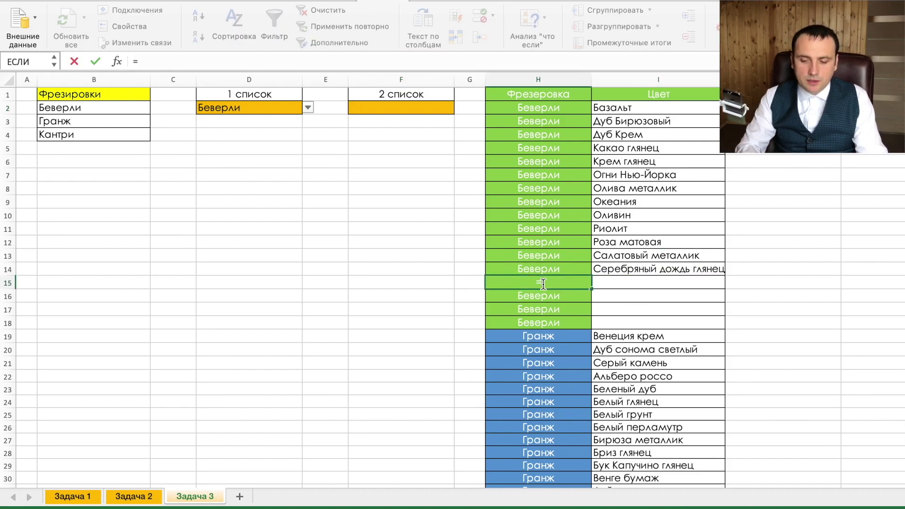
{"action": "type", "text": "есл"}
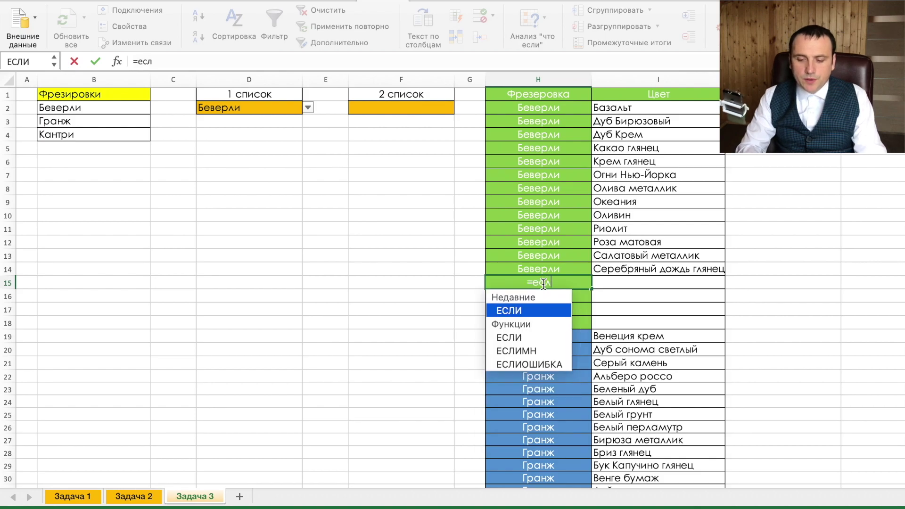
{"action": "key", "text": "Tab"}
{"action": "left_click", "coordinate": [613, 281]}
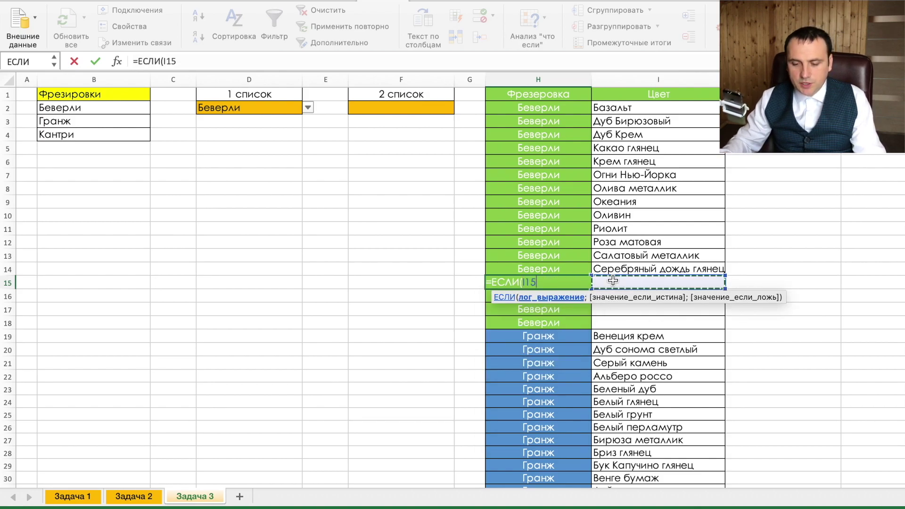
{"action": "type", "text": "=\"\";\"\""}
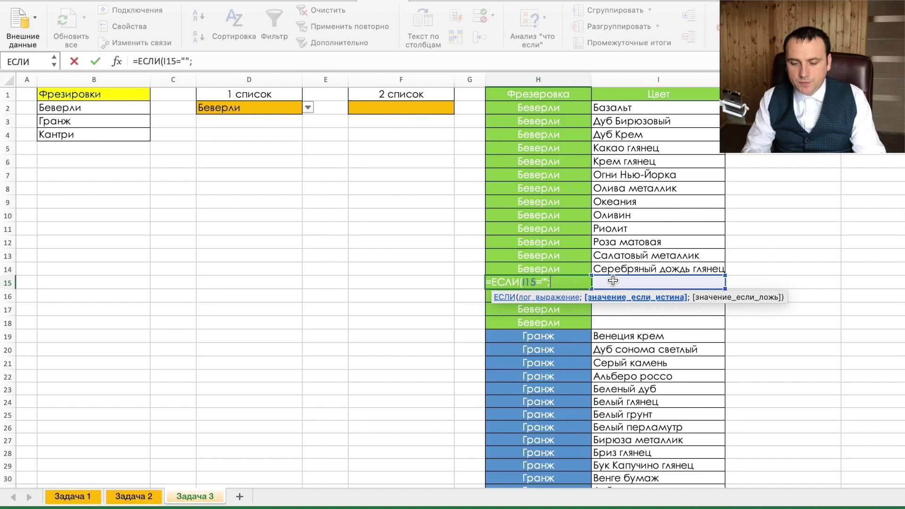
{"action": "type", "text": ";"}
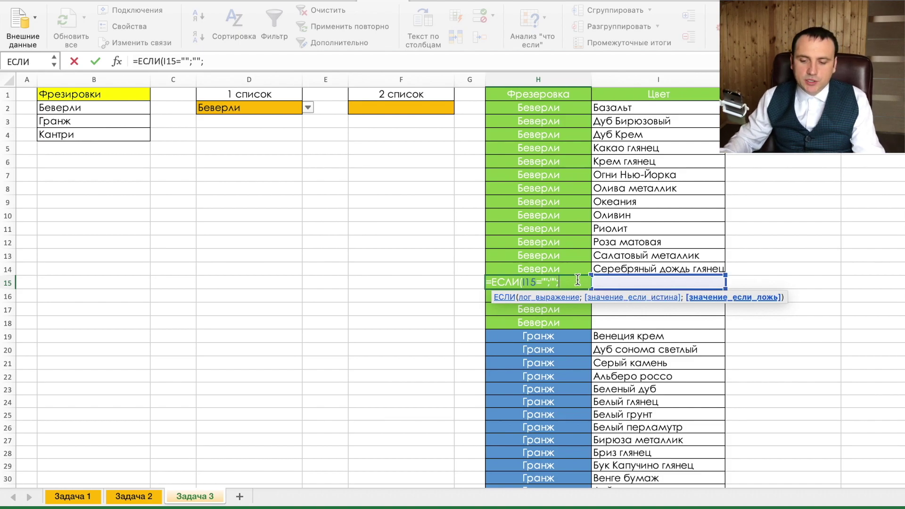
{"action": "left_click", "coordinate": [567, 269]}
{"action": "type", "text": ")"}
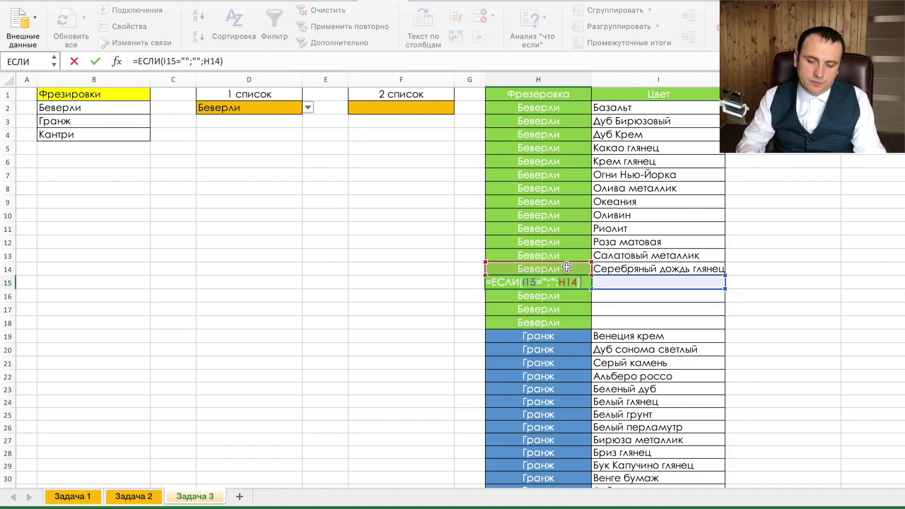
{"action": "key", "text": "Return"}
Test the formula with 1 in I15, clear it, and fill H15 down to H18.
{"action": "left_click", "coordinate": [645, 282]}
{"action": "type", "text": "1"}
{"action": "key", "text": "ctrl+Return"}
{"action": "key", "text": "Delete"}
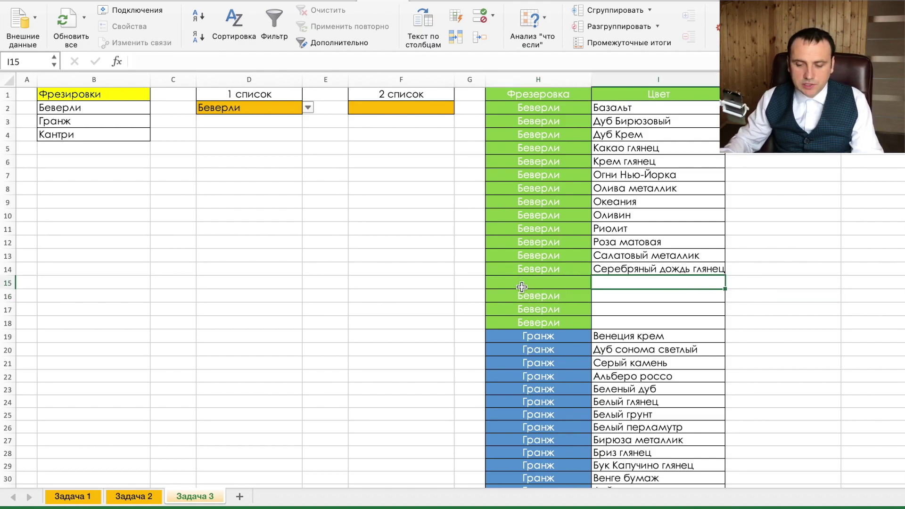
{"action": "left_click", "coordinate": [540, 283]}
{"action": "left_click_drag", "start_coordinate": [589, 287], "coordinate": [587, 325]}
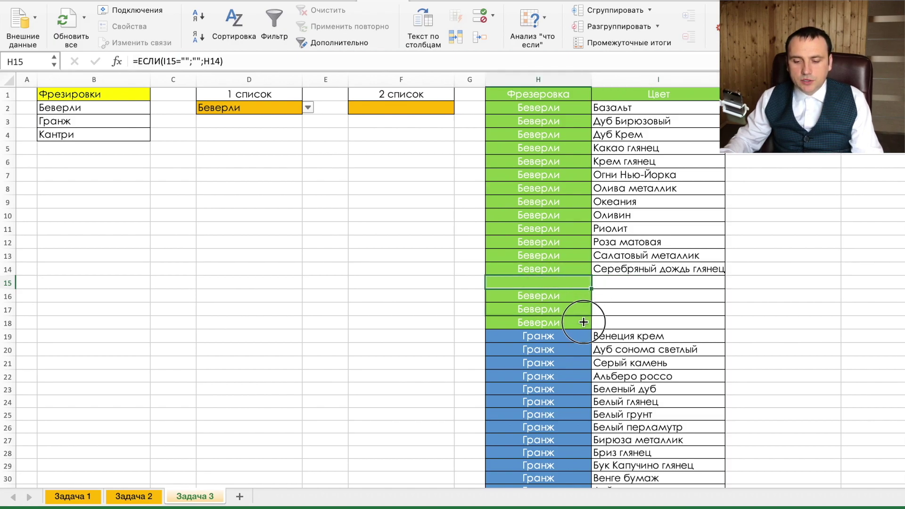
{"action": "left_click", "coordinate": [560, 282]}
{"action": "left_click", "coordinate": [563, 294]}
{"action": "left_click", "coordinate": [562, 281]}
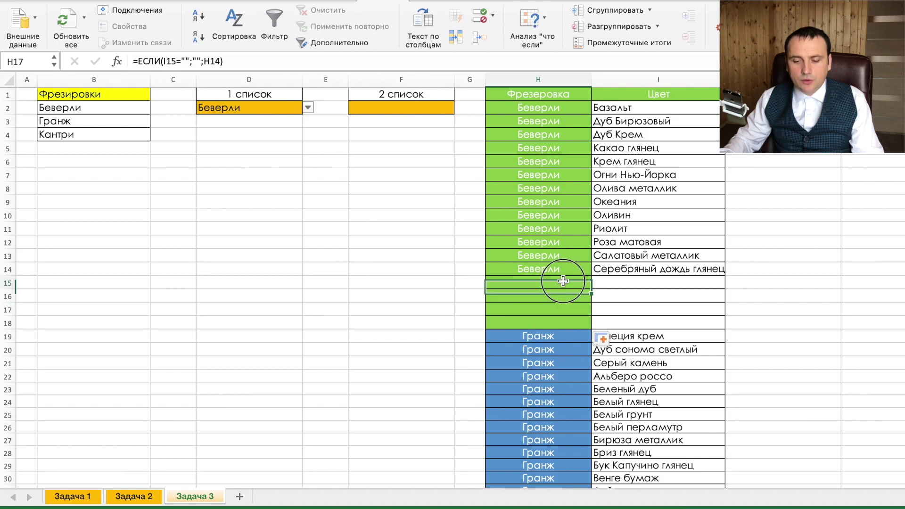
Copy the H15 formula into H32 with H31's blue Гранж formatting and fill it down to H35.
{"action": "key", "text": "ctrl+c"}
{"action": "scroll", "coordinate": [675, 287], "scroll_direction": "down", "scroll_amount": 8}
{"action": "scroll", "coordinate": [675, 287], "scroll_direction": "down", "scroll_amount": 2}
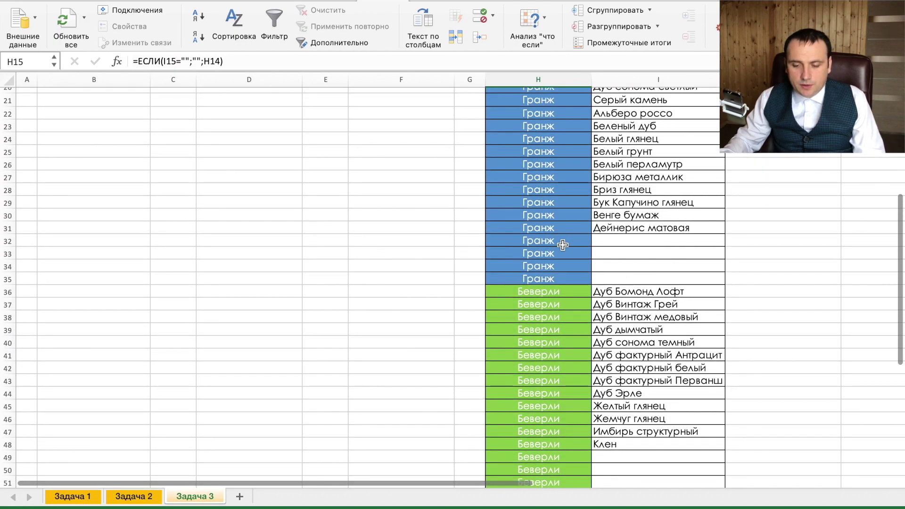
{"action": "scroll", "coordinate": [560, 241], "scroll_direction": "up", "scroll_amount": 1}
{"action": "scroll", "coordinate": [563, 245], "scroll_direction": "up", "scroll_amount": 3}
{"action": "scroll", "coordinate": [466, 281], "scroll_direction": "down", "scroll_amount": 4}
{"action": "scroll", "coordinate": [467, 281], "scroll_direction": "down", "scroll_amount": 1}
{"action": "left_click", "coordinate": [566, 184]}
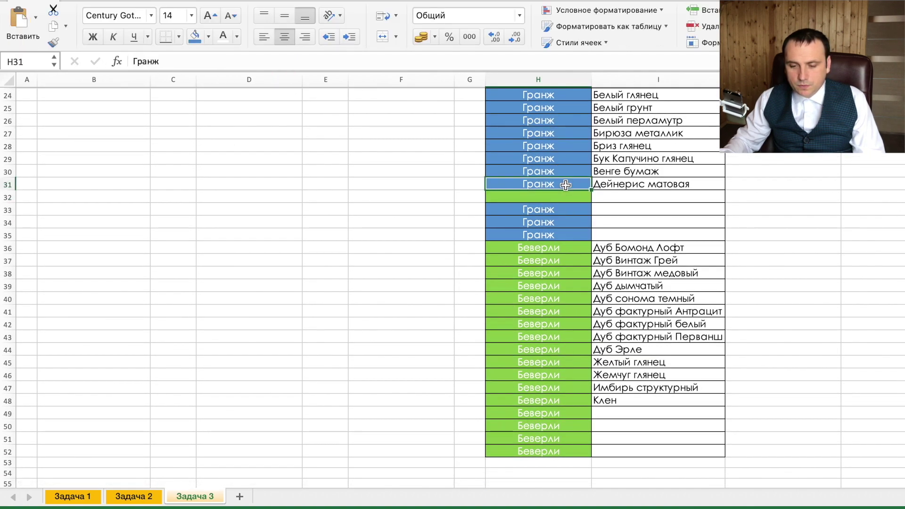
{"action": "left_click", "coordinate": [55, 43]}
{"action": "left_click", "coordinate": [539, 196]}
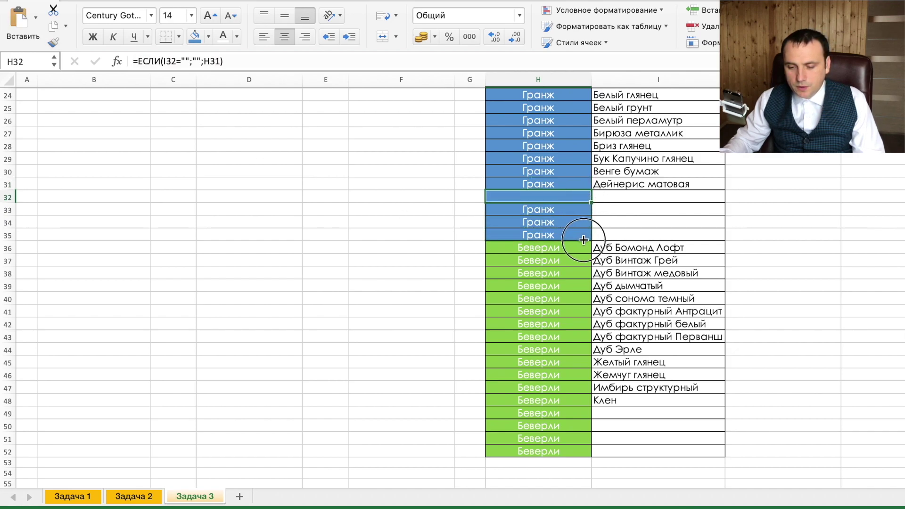
{"action": "left_click_drag", "start_coordinate": [589, 204], "coordinate": [584, 237]}
Paste the formula into H49, fill it to H52, and colour H49:H52 light green.
{"action": "left_click", "coordinate": [555, 414]}
{"action": "key", "text": "ctrl+v"}
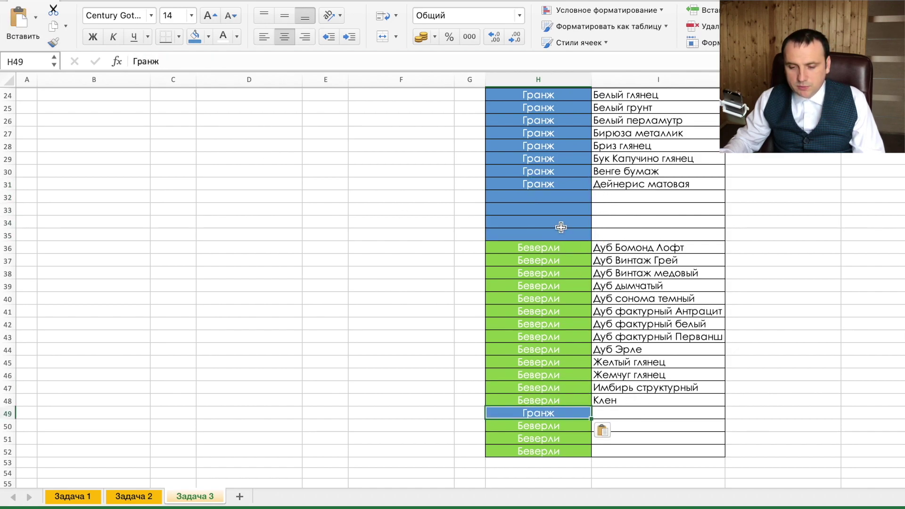
{"action": "scroll", "coordinate": [592, 373], "scroll_direction": "down", "scroll_amount": 2}
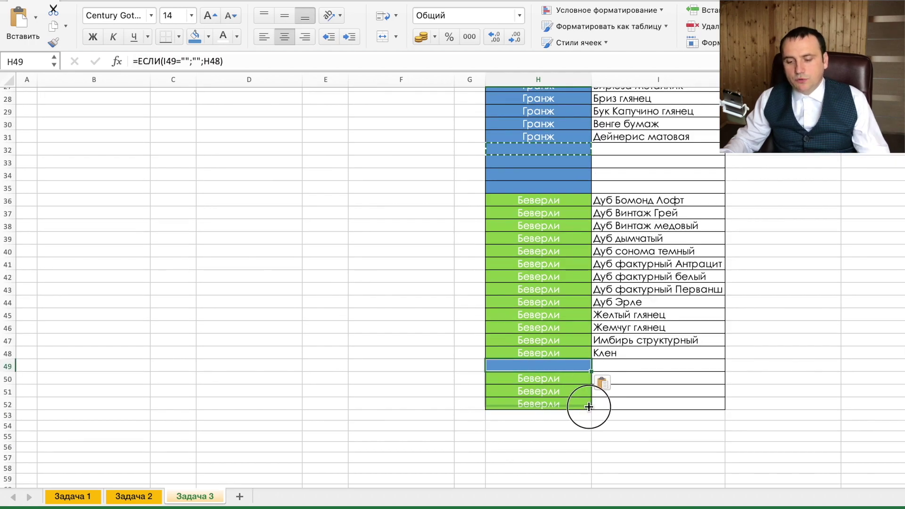
{"action": "left_click_drag", "start_coordinate": [592, 373], "coordinate": [589, 407]}
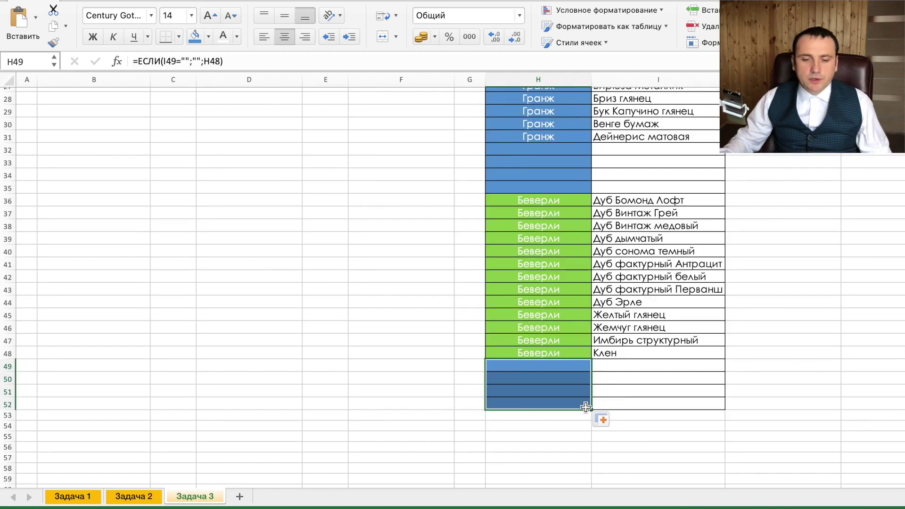
{"action": "left_click", "coordinate": [209, 38]}
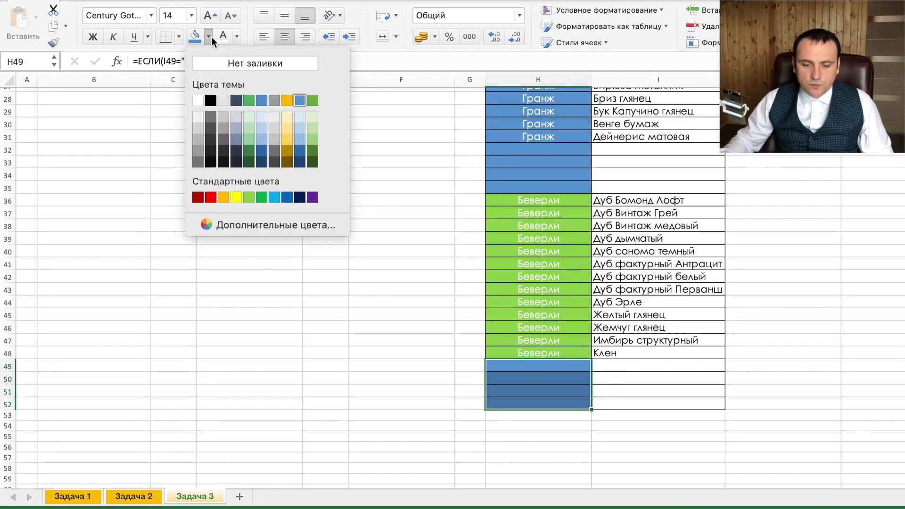
{"action": "left_click", "coordinate": [246, 197]}
{"action": "scroll", "coordinate": [580, 262], "scroll_direction": "up", "scroll_amount": 8}
{"action": "scroll", "coordinate": [566, 188], "scroll_direction": "up", "scroll_amount": 1}
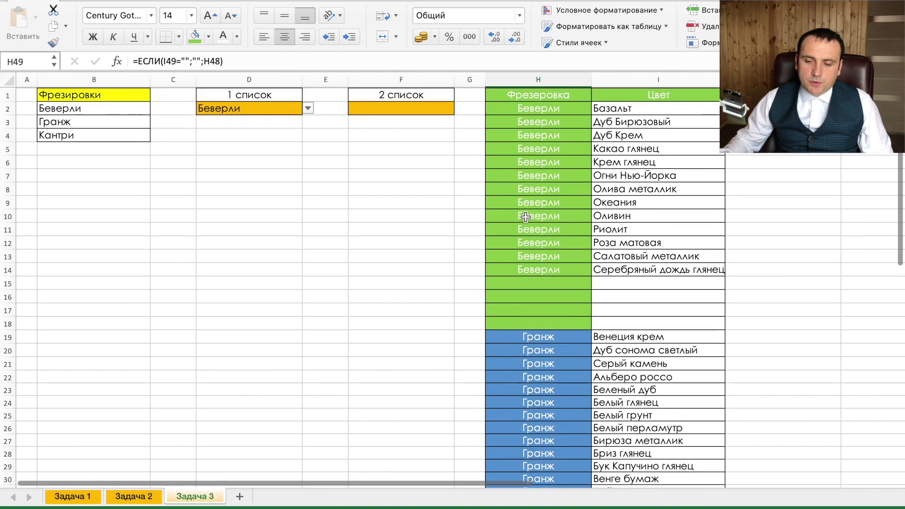
Select H1:H52 and name it фрезеровкаЗадачаТри in the Name Box.
{"action": "left_click", "coordinate": [538, 92]}
{"action": "mouse_move", "coordinate": [538, 92]}
{"action": "left_mouse_down"}
{"action": "mouse_move", "coordinate": [543, 488]}
{"action": "mouse_move", "coordinate": [545, 461]}
{"action": "left_mouse_up"}
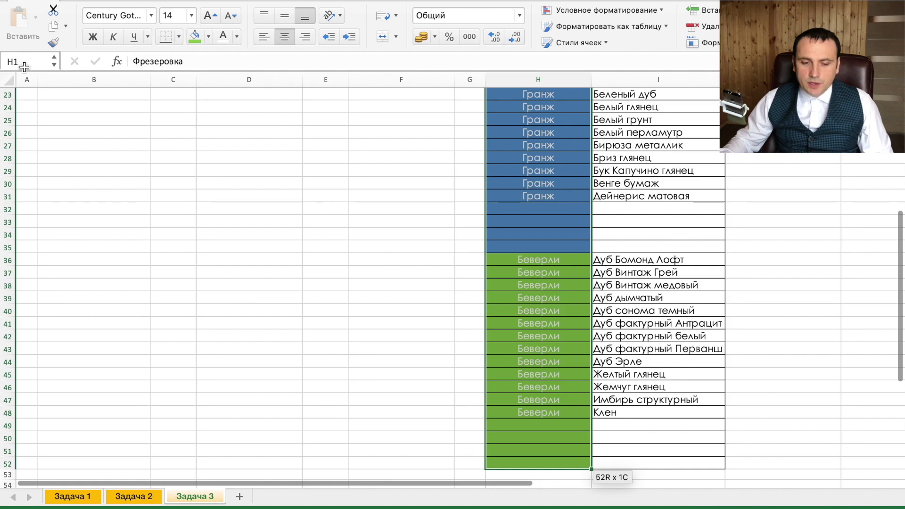
{"action": "left_click", "coordinate": [36, 59]}
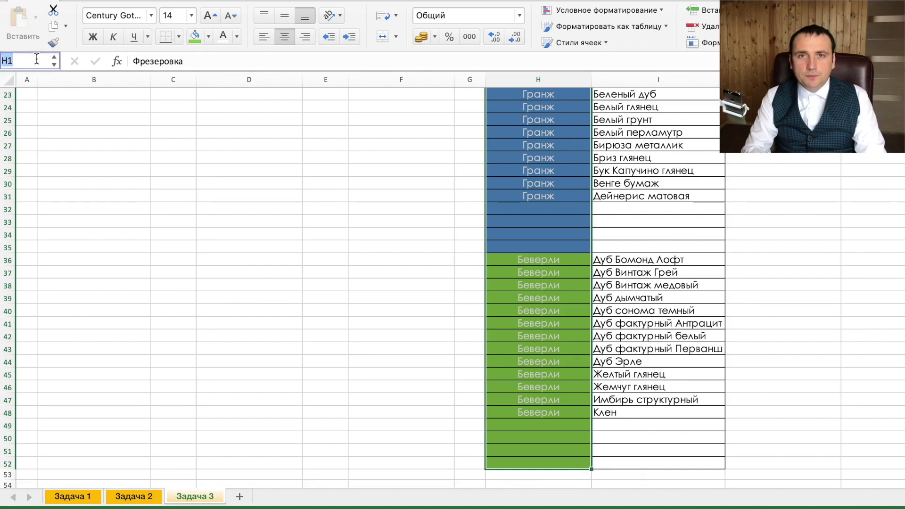
{"action": "type", "text": "фрезе"}
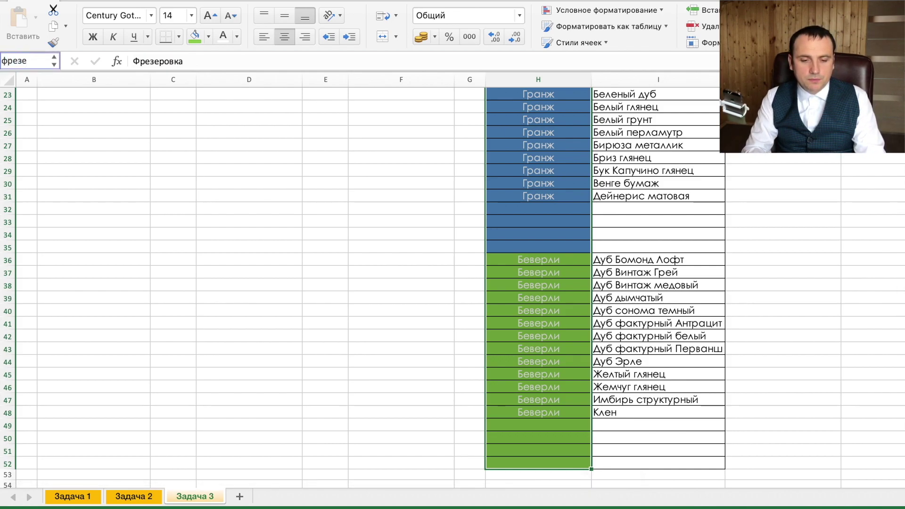
{"action": "type", "text": "еровкаЗад"}
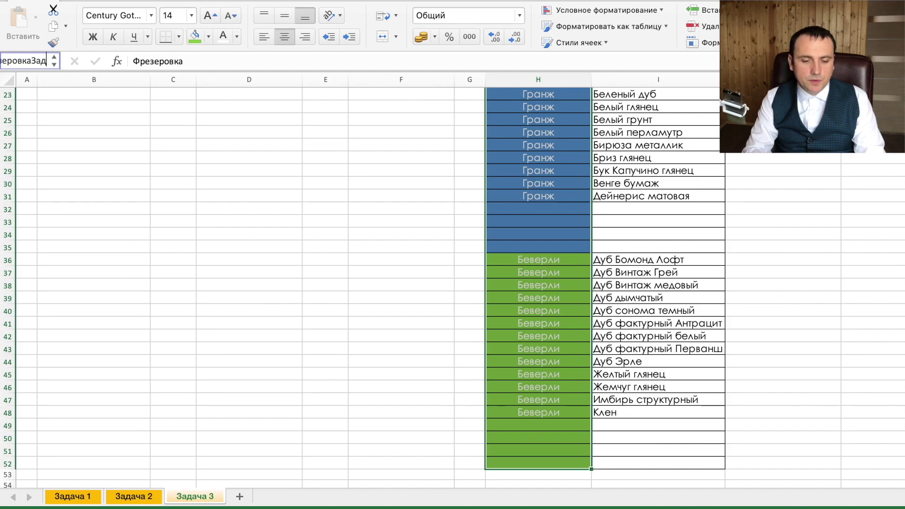
{"action": "type", "text": "ача"}
{"action": "type", "text": "3"}
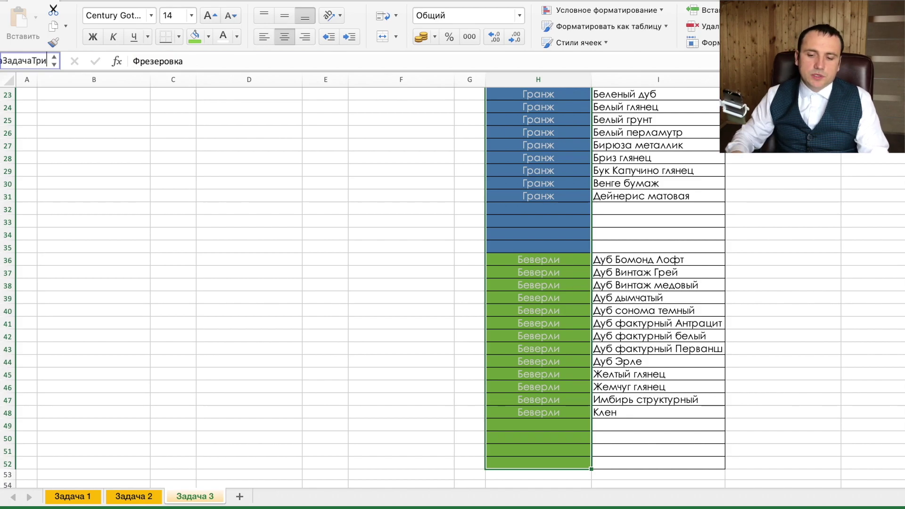
{"action": "key", "text": "Return"}
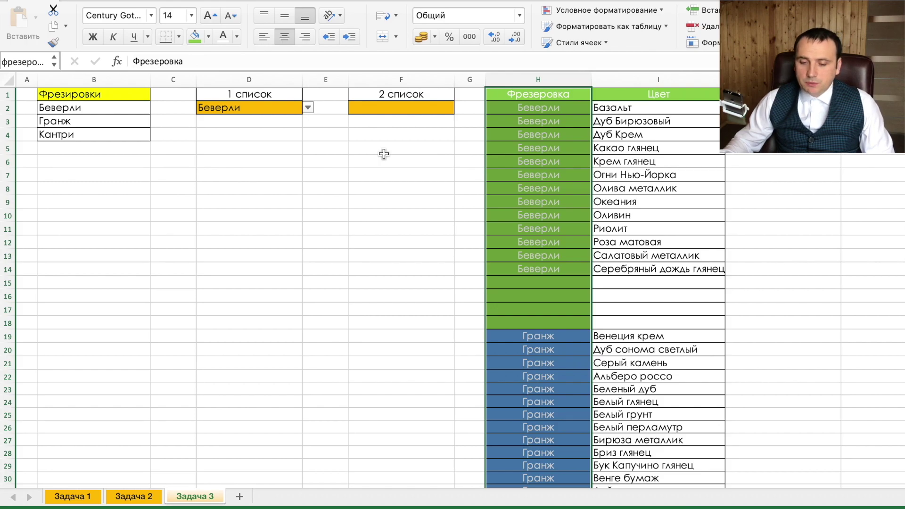
Recolour the Фрезеровка header H1 from green to light blue.
{"action": "left_click", "coordinate": [365, 126]}
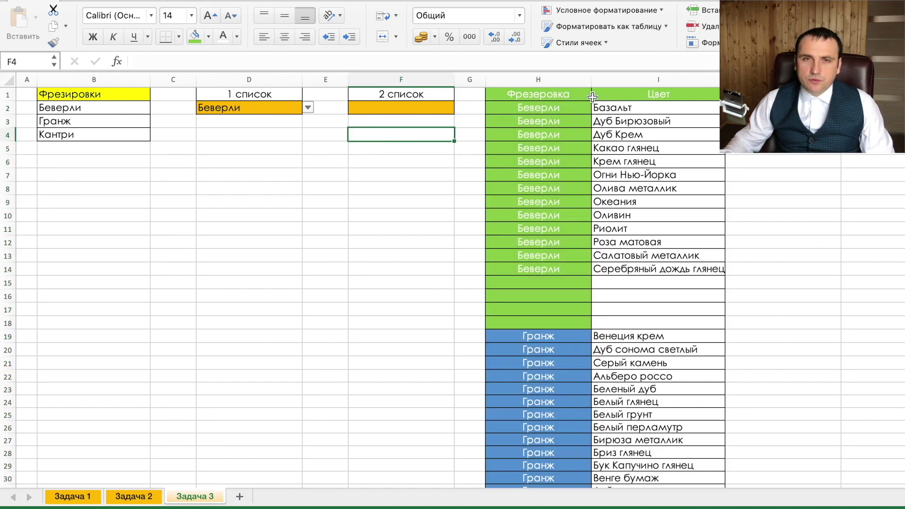
{"action": "left_click", "coordinate": [554, 94]}
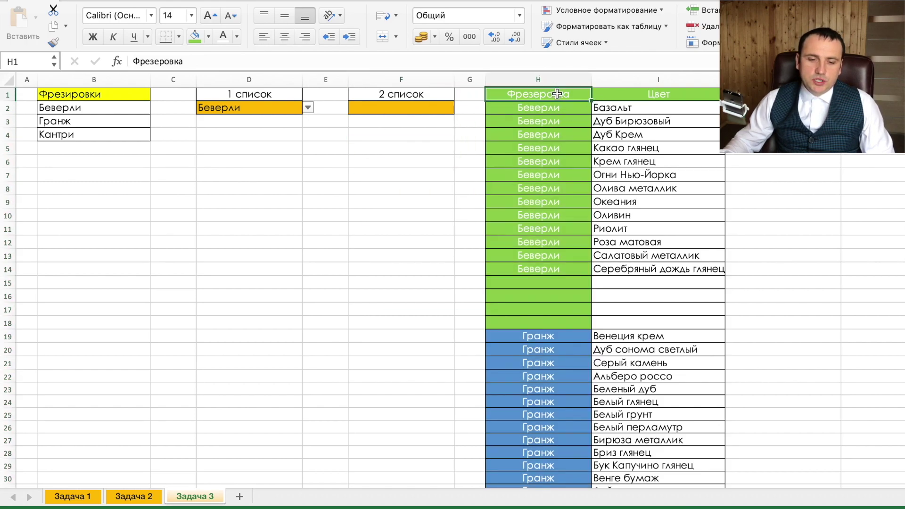
{"action": "left_click", "coordinate": [208, 36]}
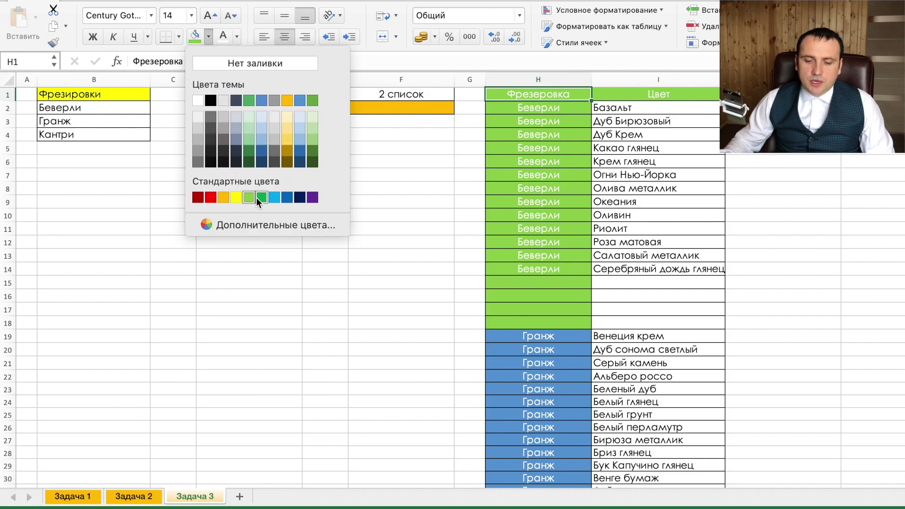
{"action": "left_click", "coordinate": [275, 197]}
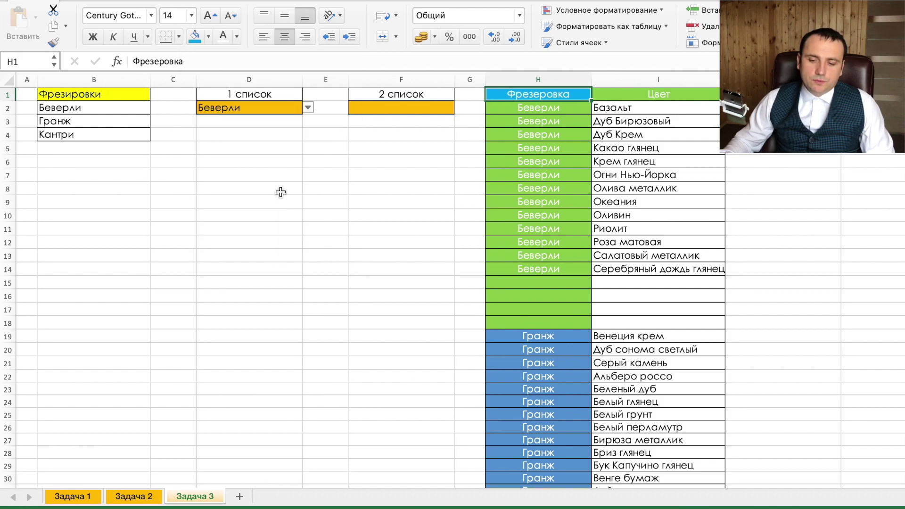
{"action": "left_click", "coordinate": [389, 187]}
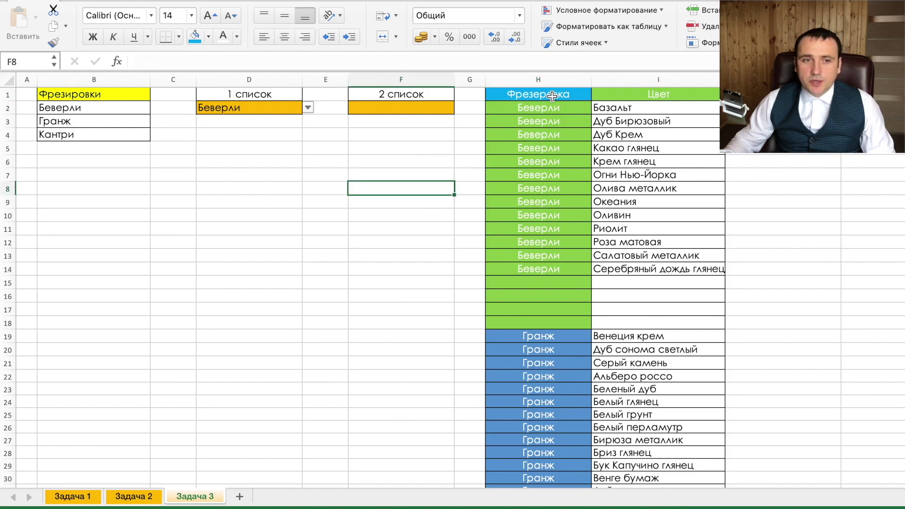
Start =СМЕЩ(H1; in F6 and enlarge the formula bar.
{"action": "left_click", "coordinate": [409, 158]}
{"action": "type", "text": "="}
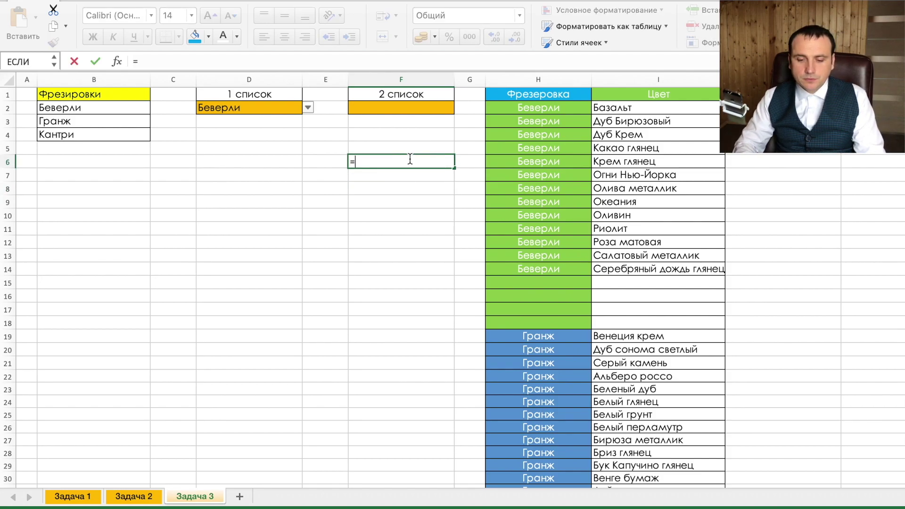
{"action": "type", "text": "сме"}
{"action": "key", "text": "Tab"}
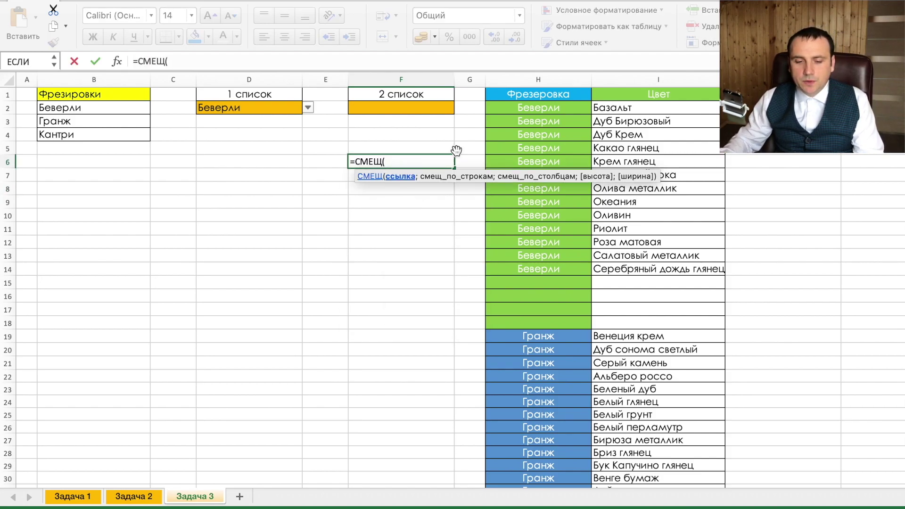
{"action": "left_click", "coordinate": [547, 95]}
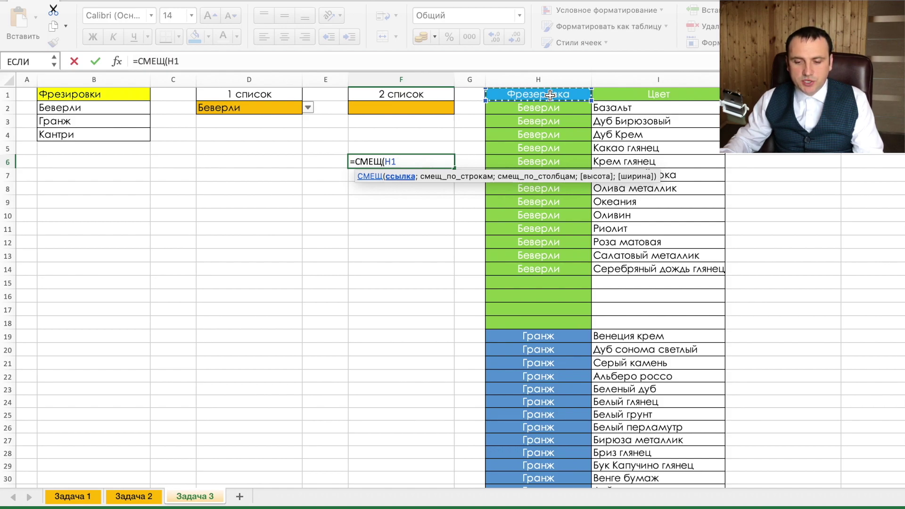
{"action": "type", "text": ";"}
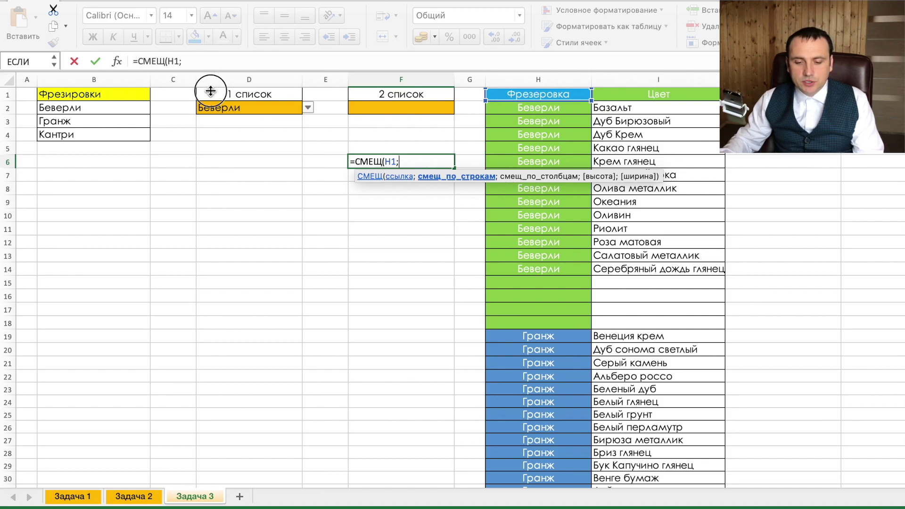
{"action": "left_click_drag", "start_coordinate": [210, 87], "coordinate": [210, 142]}
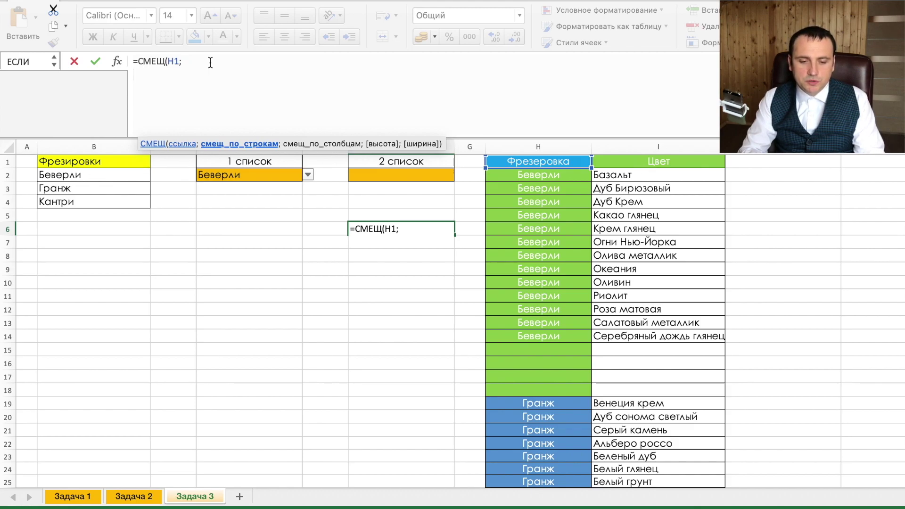
Add the row offset ПОИСКПОЗ(D2;фрезеровкаЗадачаТри;0) on a new line.
{"action": "key", "text": "alt+Return"}
{"action": "type", "text": "пои"}
{"action": "key", "text": "Down"}
{"action": "key", "text": "Tab"}
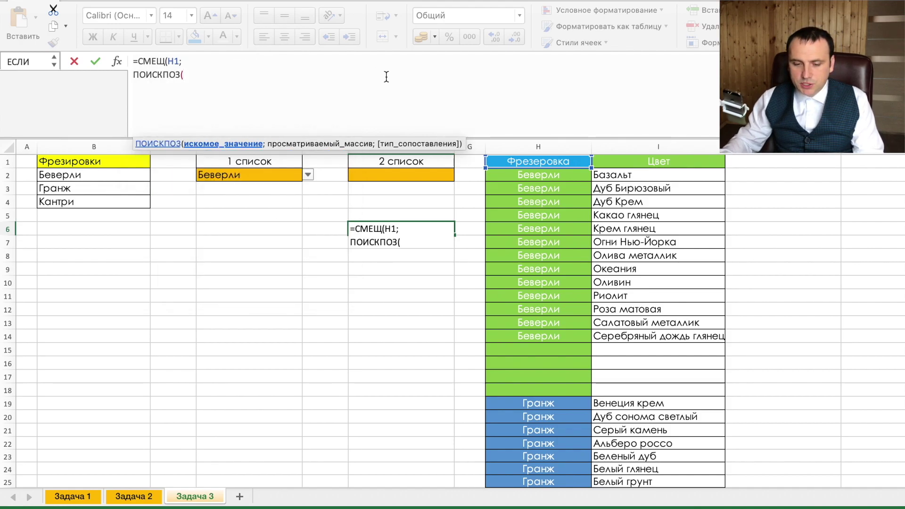
{"action": "left_click", "coordinate": [254, 175]}
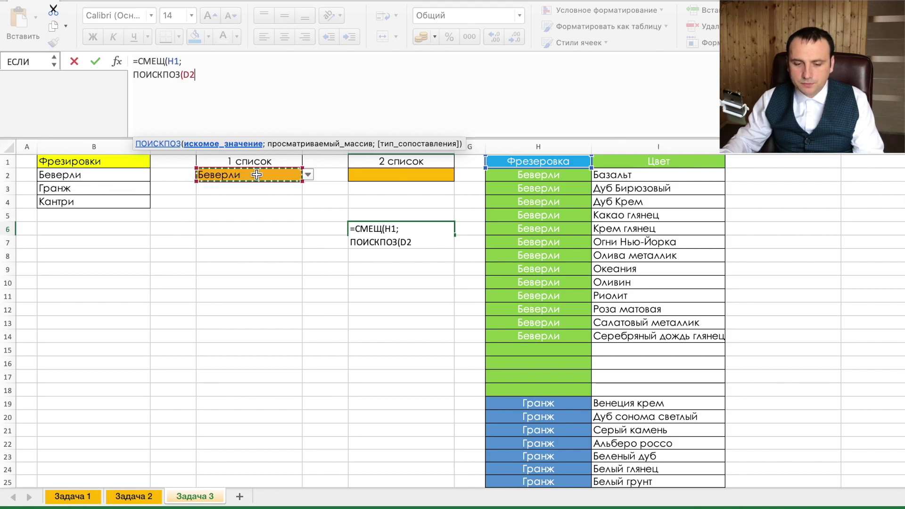
{"action": "type", "text": ";"}
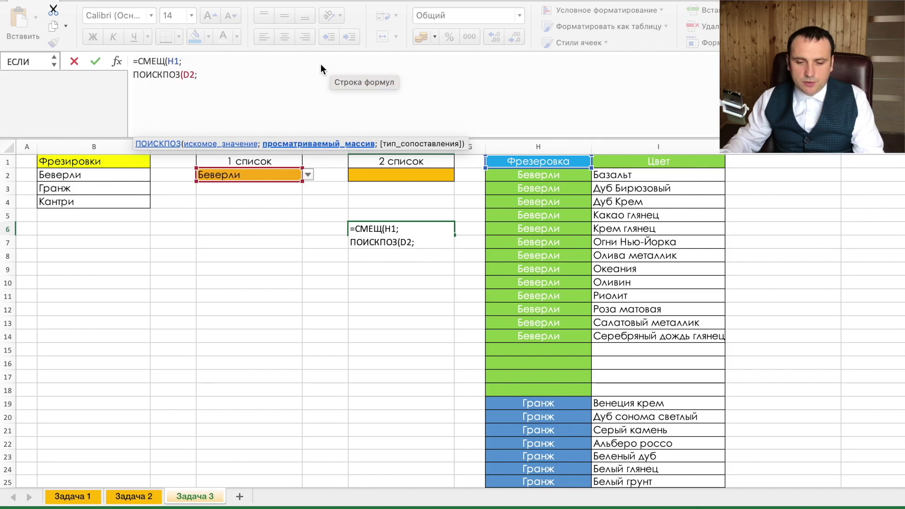
{"action": "key", "text": "F3"}
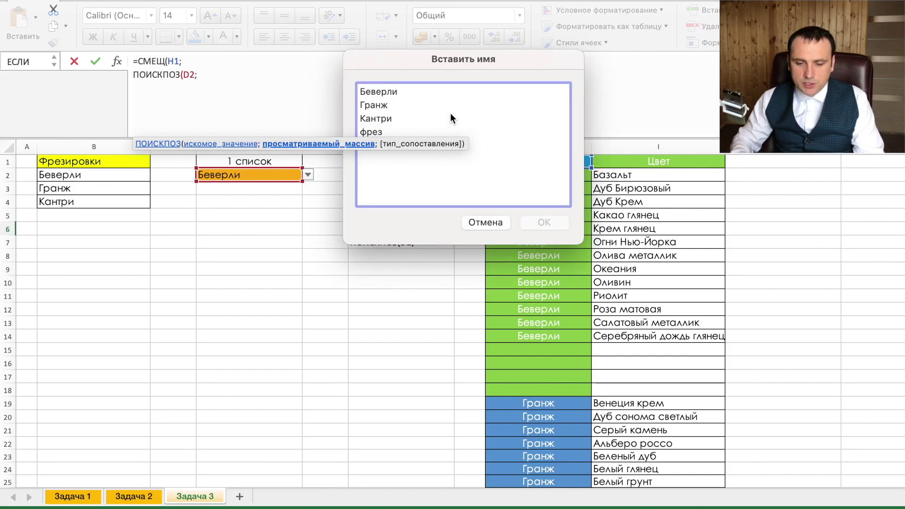
{"action": "left_click", "coordinate": [449, 106]}
{"action": "key", "text": "Down"}
{"action": "key", "text": "Down"}
{"action": "key", "text": "Down"}
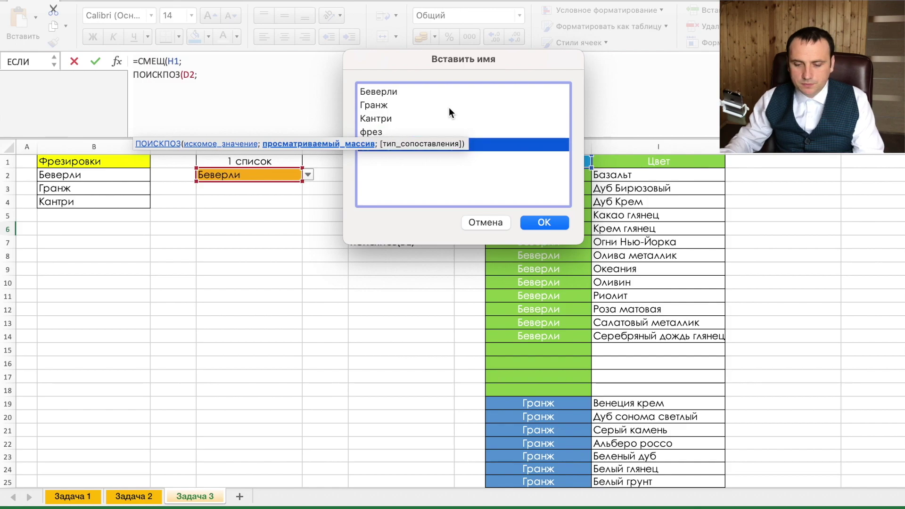
{"action": "left_click", "coordinate": [537, 223]}
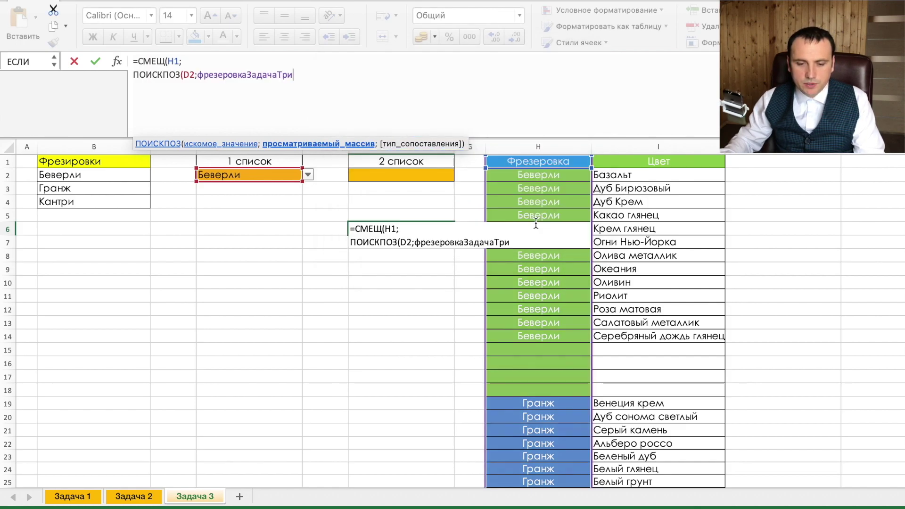
{"action": "type", "text": ";0)"}
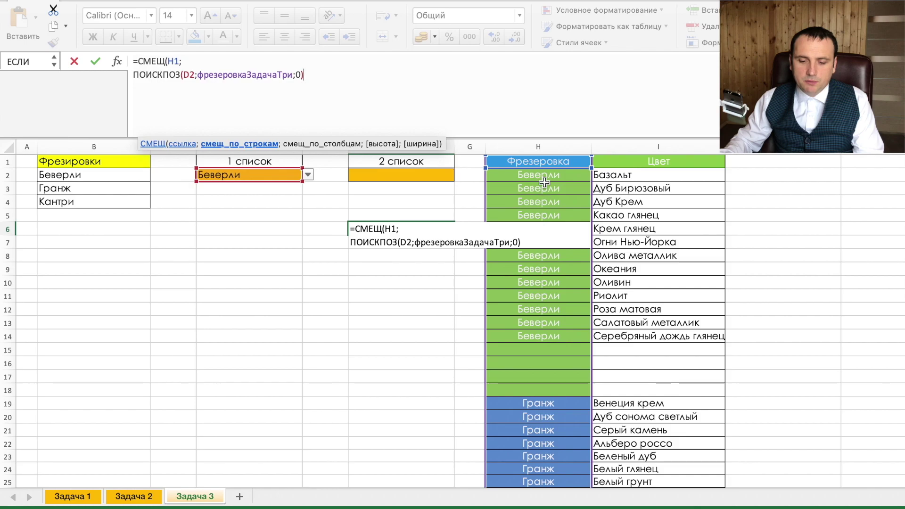
Add the next arguments on separate lines and begin the СЧЁТЕСЛИ height argument.
{"action": "type", "text": ";"}
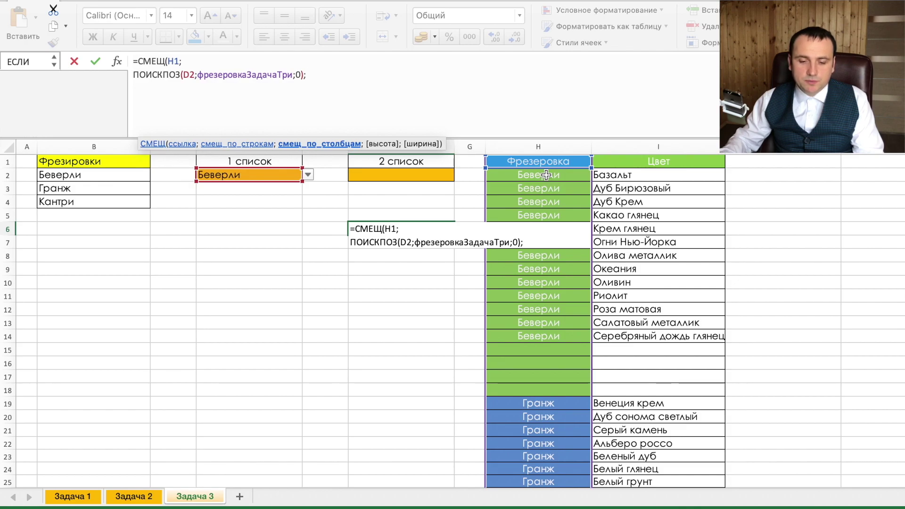
{"action": "key", "text": "alt+Return"}
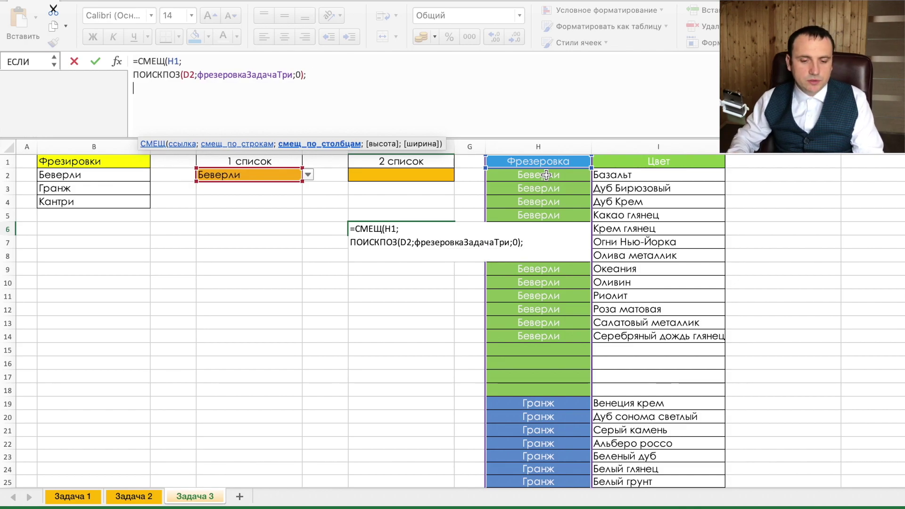
{"action": "type", "text": "1;"}
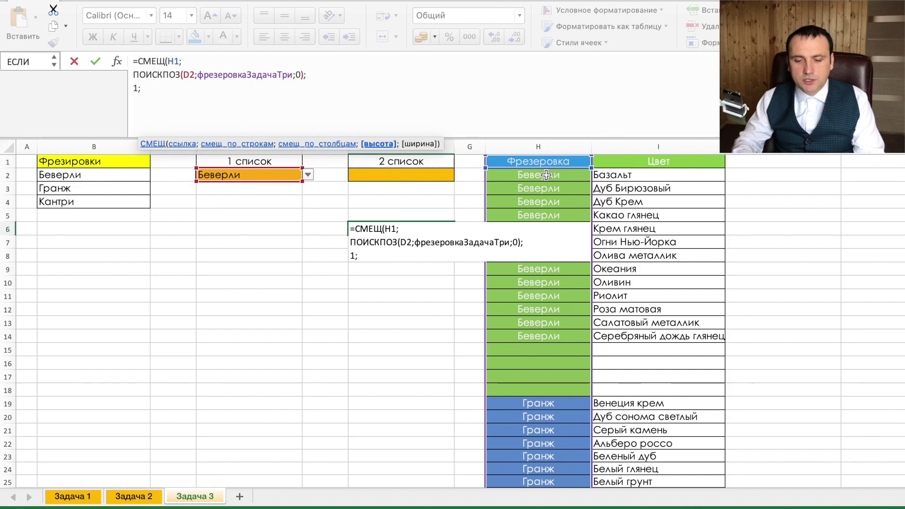
{"action": "key", "text": "alt+Return"}
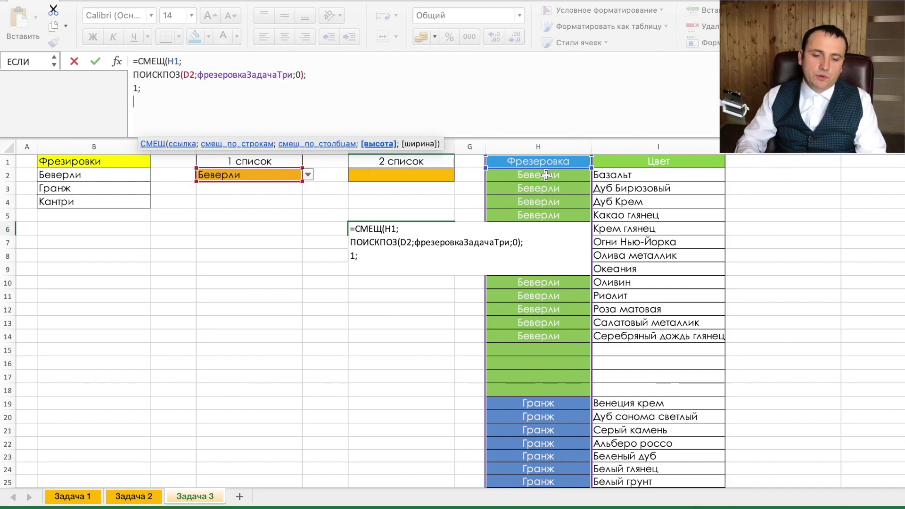
{"action": "type", "text": "=сч"}
{"action": "key", "text": "BackSpace"}
{"action": "key", "text": "BackSpace"}
{"action": "key", "text": "BackSpace"}
{"action": "type", "text": "сч"}
{"action": "key", "text": "Down"}
{"action": "key", "text": "Tab"}
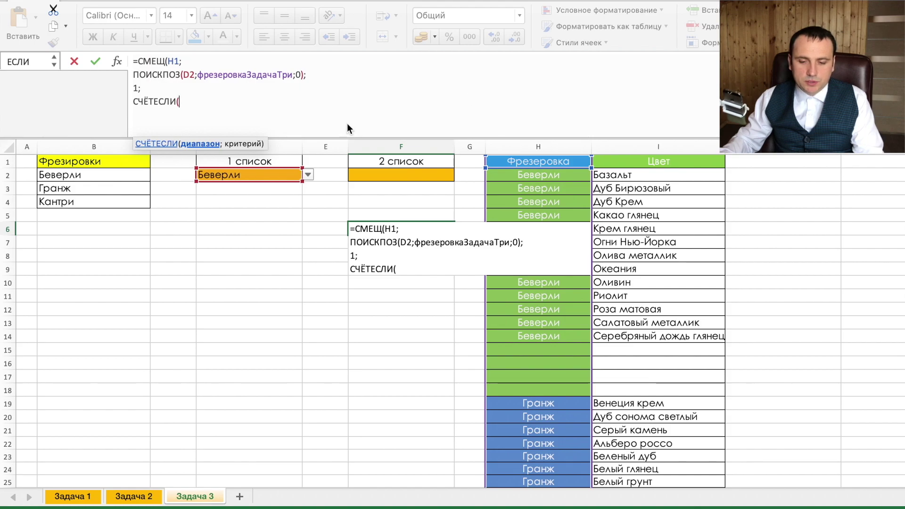
Finish with СЧЁТЕСЛИ(фрезеровкаЗадачаТри;D2) and width 1, then commit the formula.
{"action": "key", "text": "F3"}
{"action": "left_click", "coordinate": [378, 146]}
{"action": "left_click", "coordinate": [544, 224]}
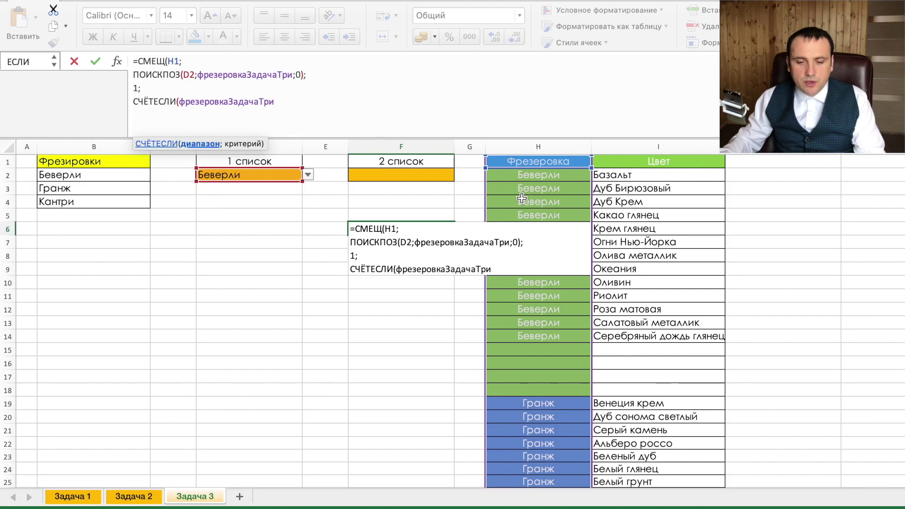
{"action": "type", "text": ";"}
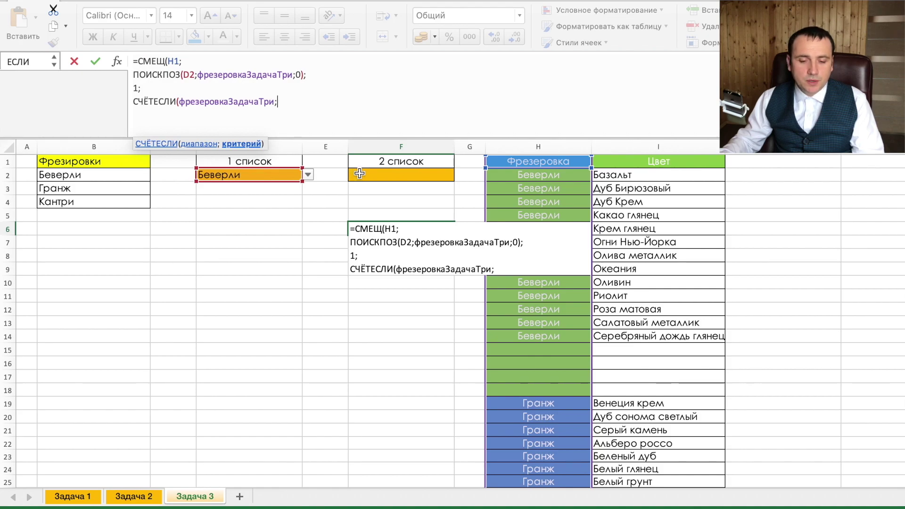
{"action": "left_click", "coordinate": [257, 175]}
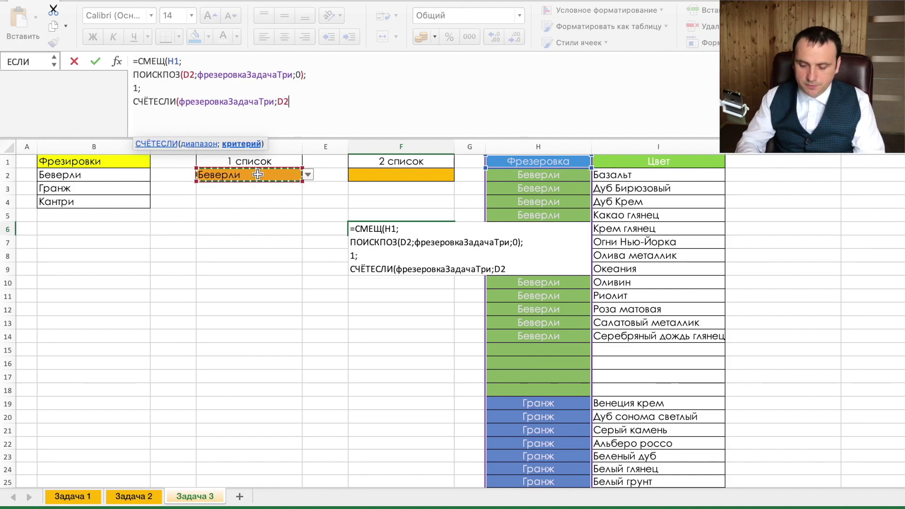
{"action": "type", "text": ");"}
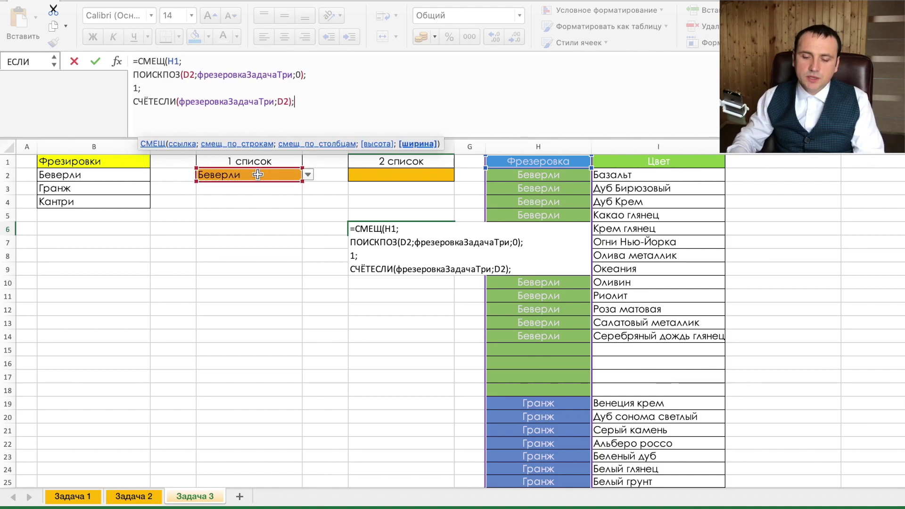
{"action": "key", "text": "alt+Return"}
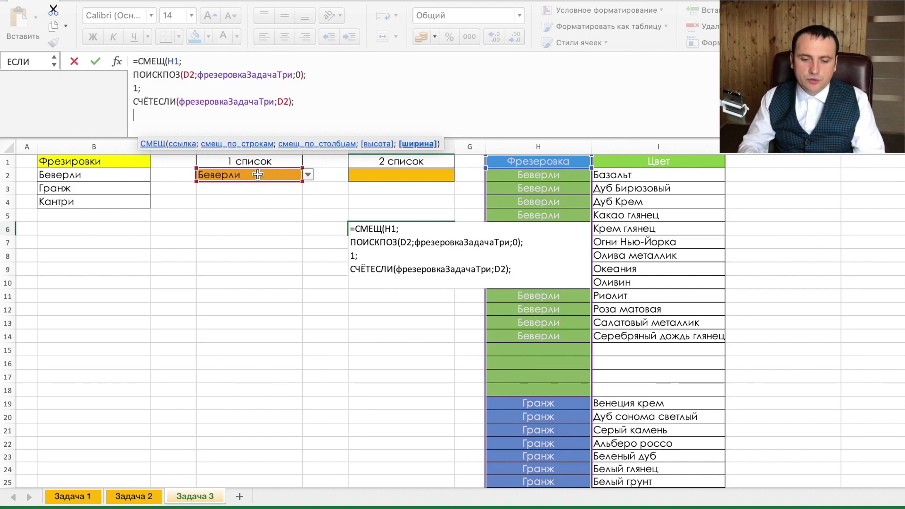
{"action": "type", "text": "1)"}
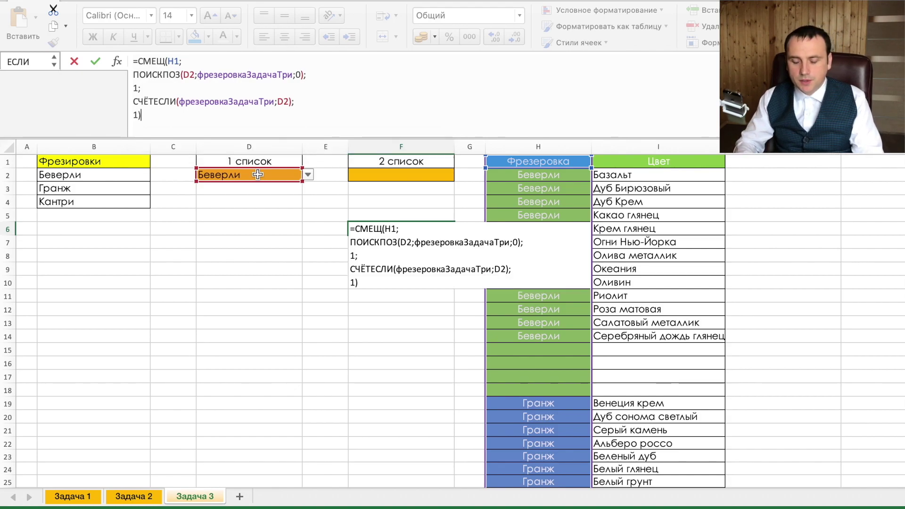
{"action": "key", "text": "Return"}
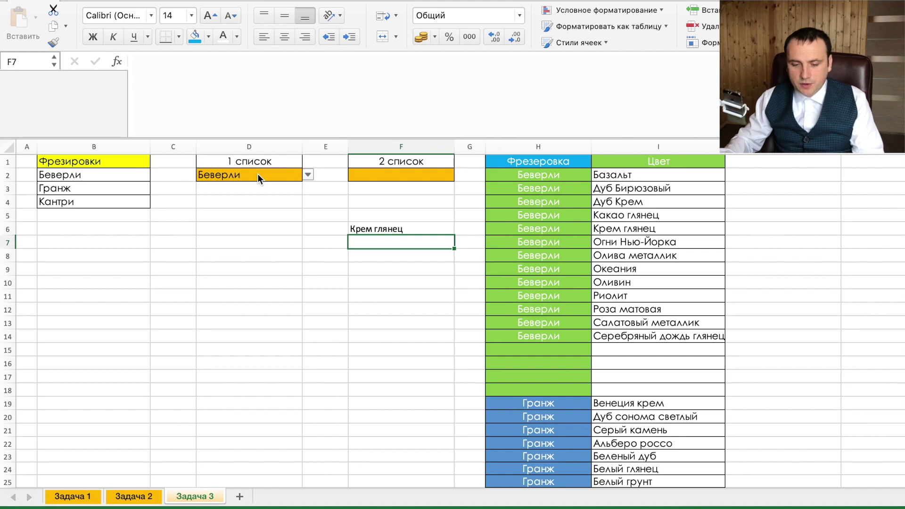
Array-enter the F6 formula over F6:F18 and redefine фрезеровкаЗадачаТри as H2:H52.
{"action": "left_click", "coordinate": [391, 227]}
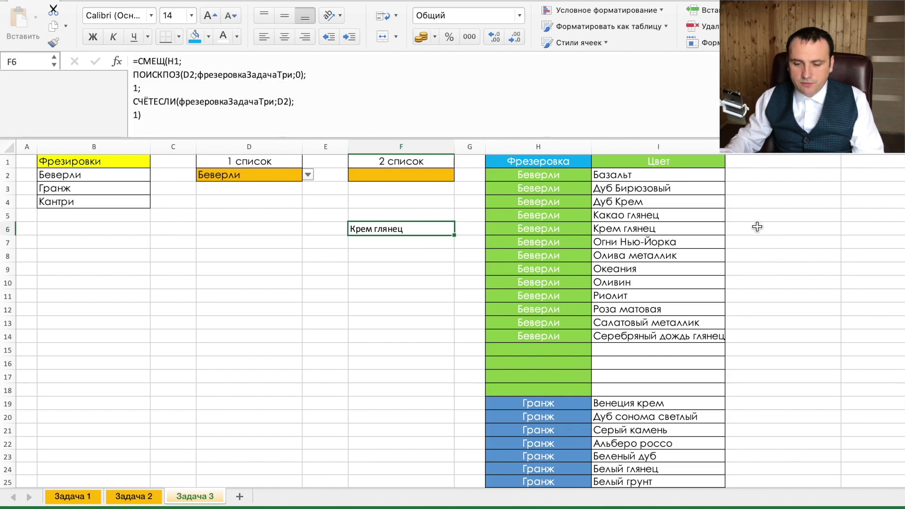
{"action": "key", "text": "ctrl+shift+Return"}
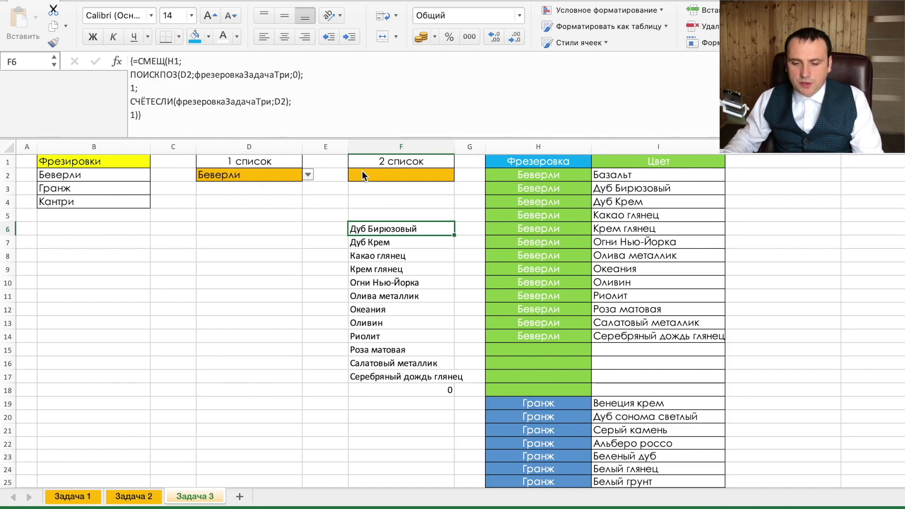
{"action": "key", "text": "ctrl+l"}
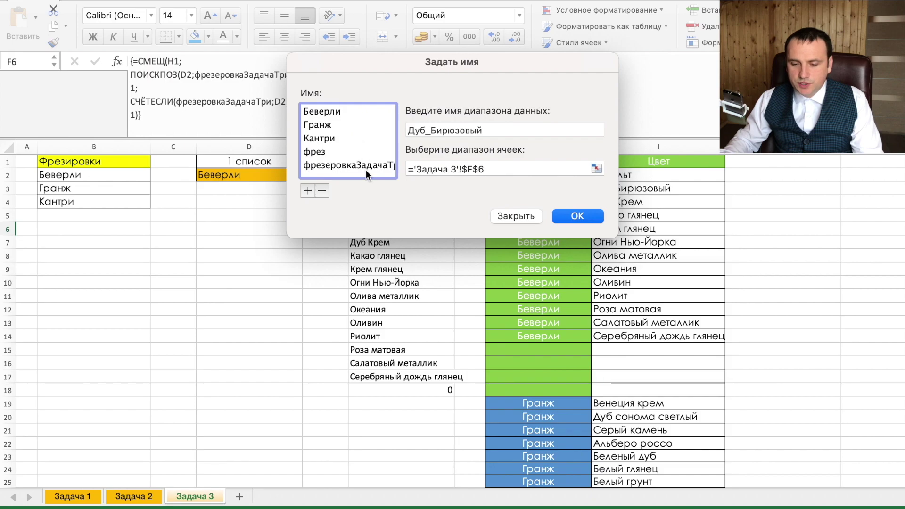
{"action": "left_click", "coordinate": [366, 169]}
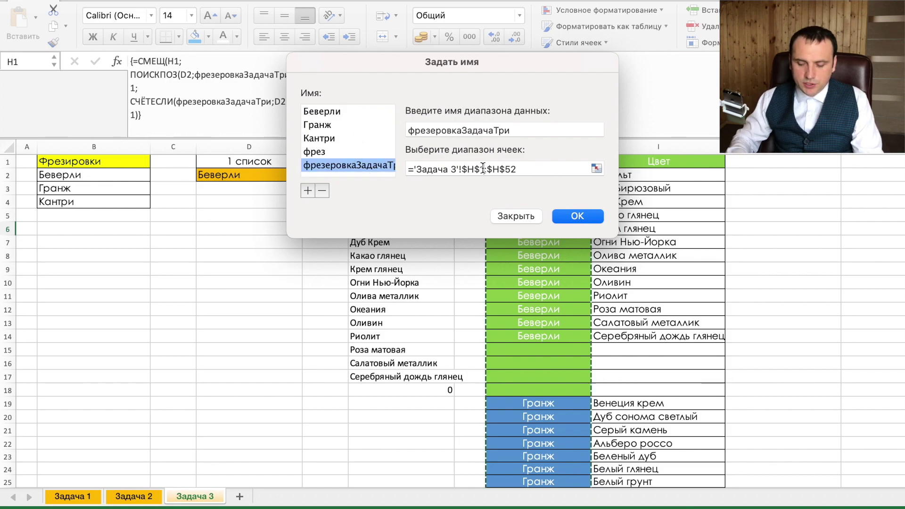
{"action": "left_click", "coordinate": [483, 169]}
{"action": "key", "text": "BackSpace"}
{"action": "type", "text": "2"}
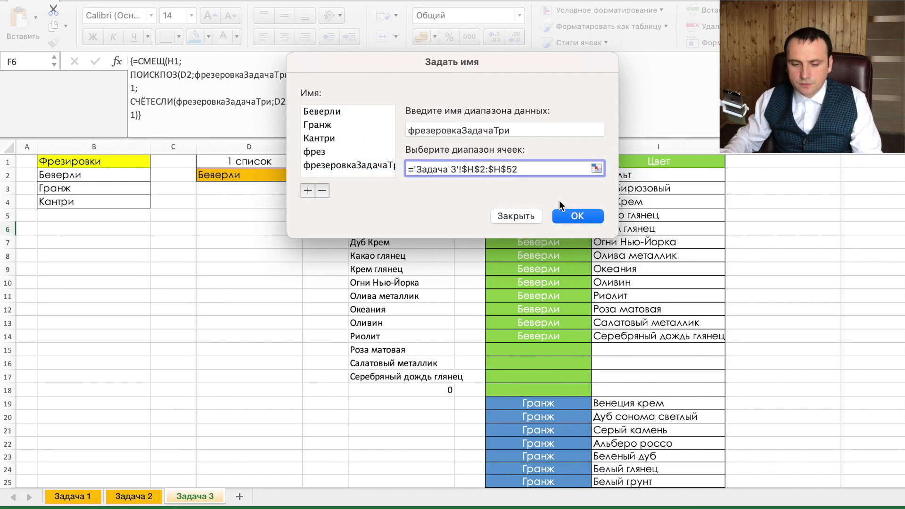
{"action": "left_click", "coordinate": [577, 216]}
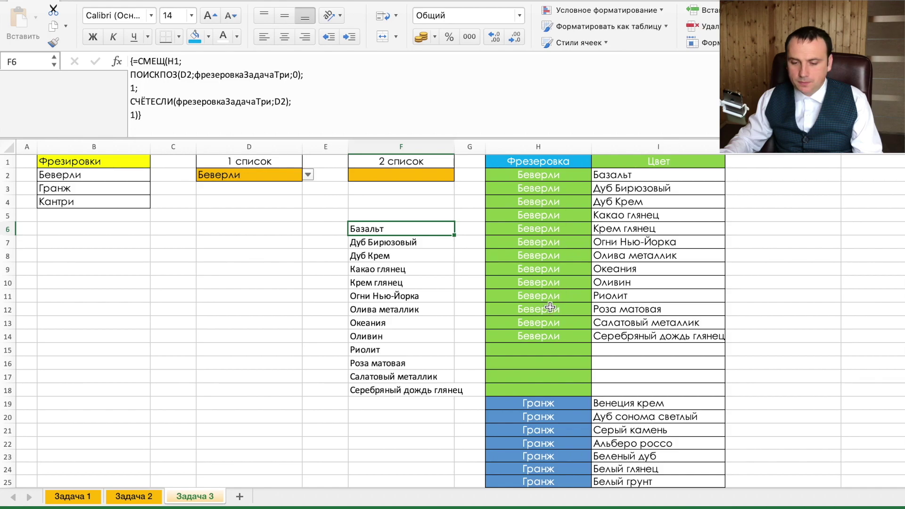
{"action": "scroll", "coordinate": [559, 288], "scroll_direction": "down", "scroll_amount": 5}
{"action": "scroll", "coordinate": [564, 283], "scroll_direction": "down", "scroll_amount": 6}
{"action": "scroll", "coordinate": [564, 283], "scroll_direction": "down", "scroll_amount": 1}
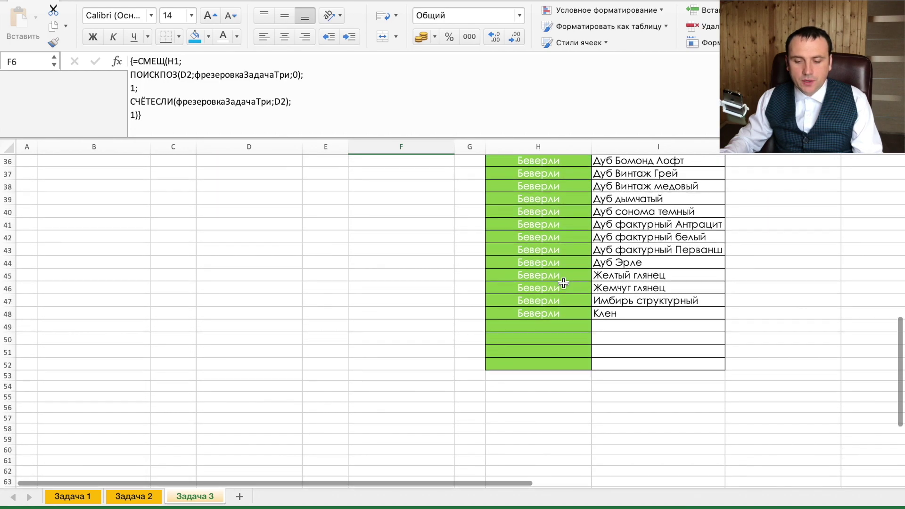
{"action": "scroll", "coordinate": [564, 283], "scroll_direction": "up", "scroll_amount": 2}
{"action": "scroll", "coordinate": [518, 269], "scroll_direction": "up", "scroll_amount": 7}
{"action": "scroll", "coordinate": [448, 245], "scroll_direction": "up", "scroll_amount": 3}
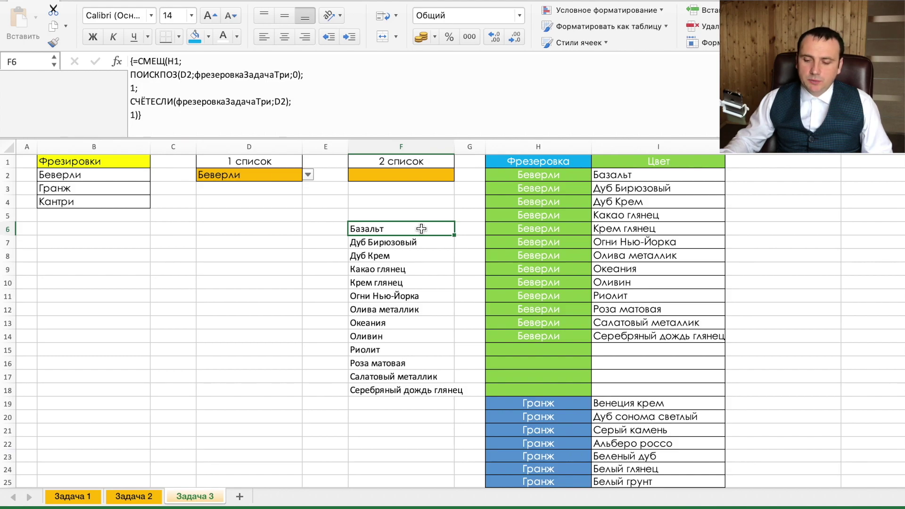
Enter Серый камень in I15 and fill the F18 formula down to F22.
{"action": "left_click", "coordinate": [650, 356]}
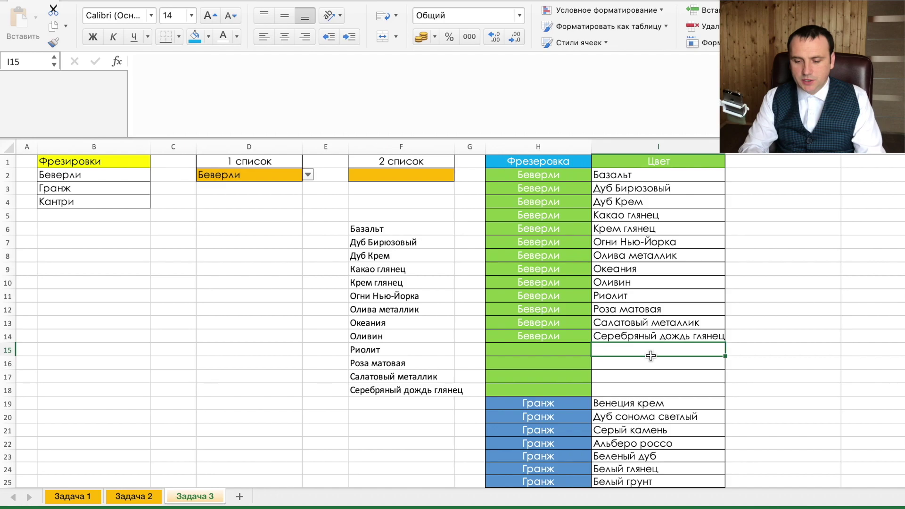
{"action": "type", "text": "Серый камень"}
{"action": "left_click", "coordinate": [455, 397]}
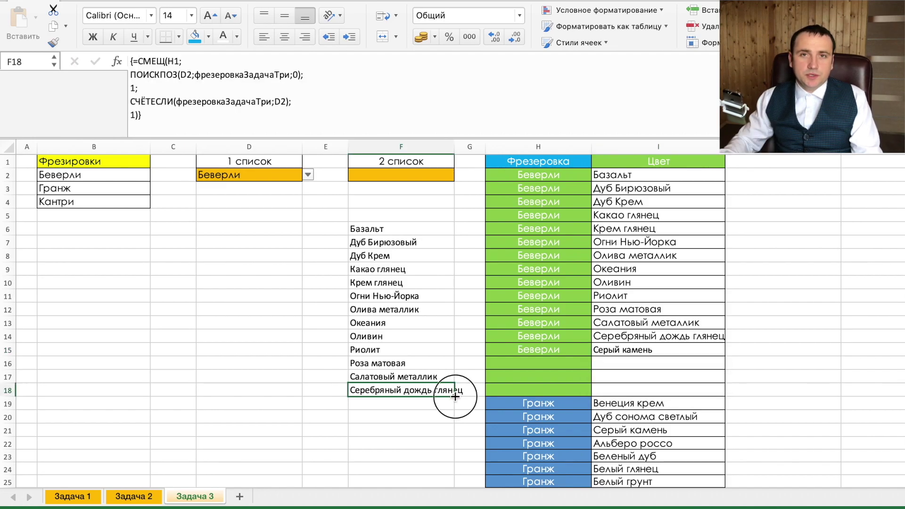
{"action": "left_click_drag", "start_coordinate": [455, 396], "coordinate": [454, 443]}
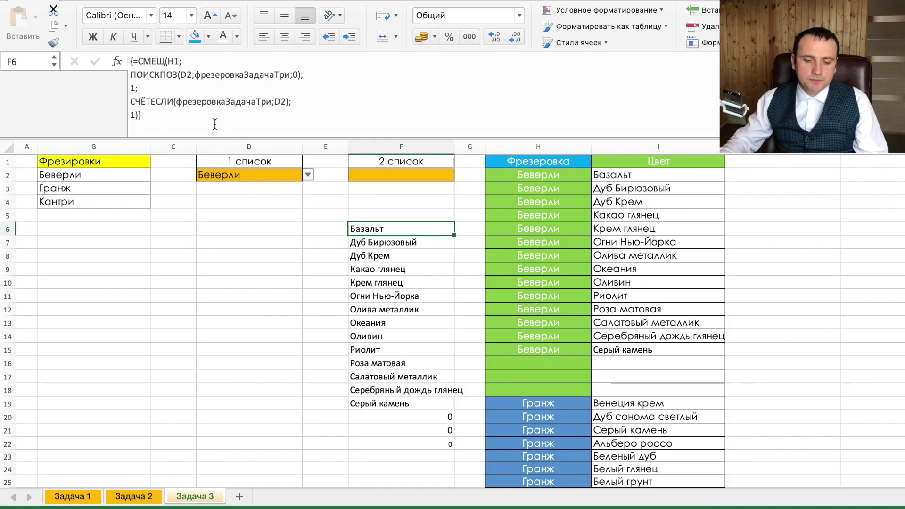
Copy the F6 array formula text from the formula bar.
{"action": "left_click", "coordinate": [215, 87]}
{"action": "left_click_drag", "start_coordinate": [144, 115], "coordinate": [137, 59]}
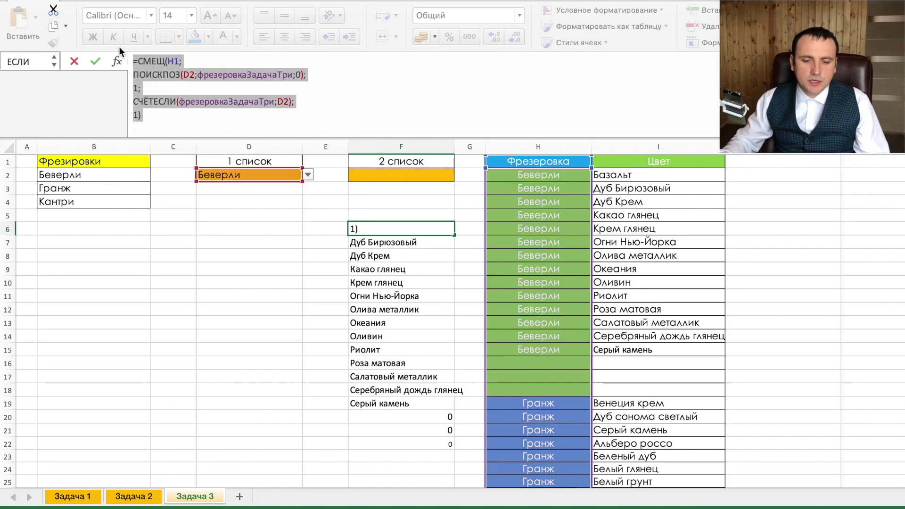
{"action": "right_click", "coordinate": [155, 59]}
{"action": "left_click", "coordinate": [198, 80]}
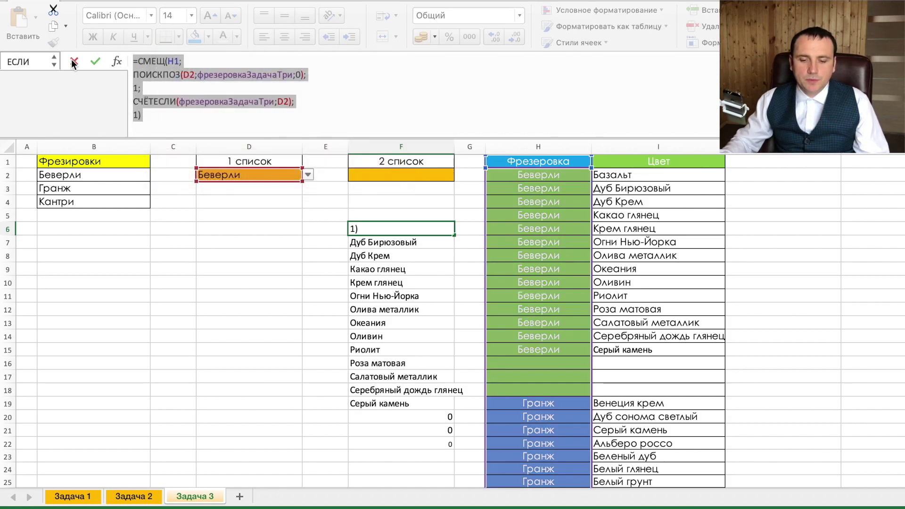
{"action": "key", "text": "ctrl+shift+Return"}
{"action": "left_click", "coordinate": [414, 179]}
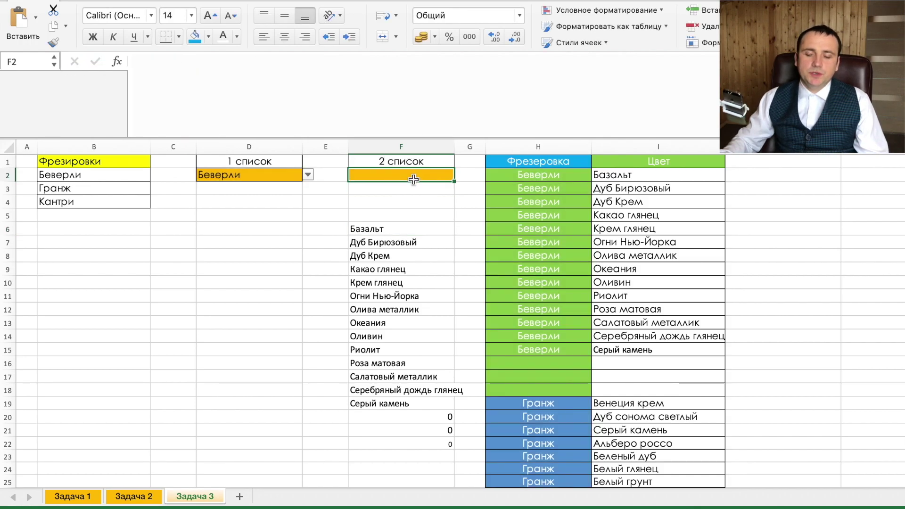
Give F2 a list validation whose source is the pasted СМЕЩ formula.
{"action": "left_click", "coordinate": [389, 0]}
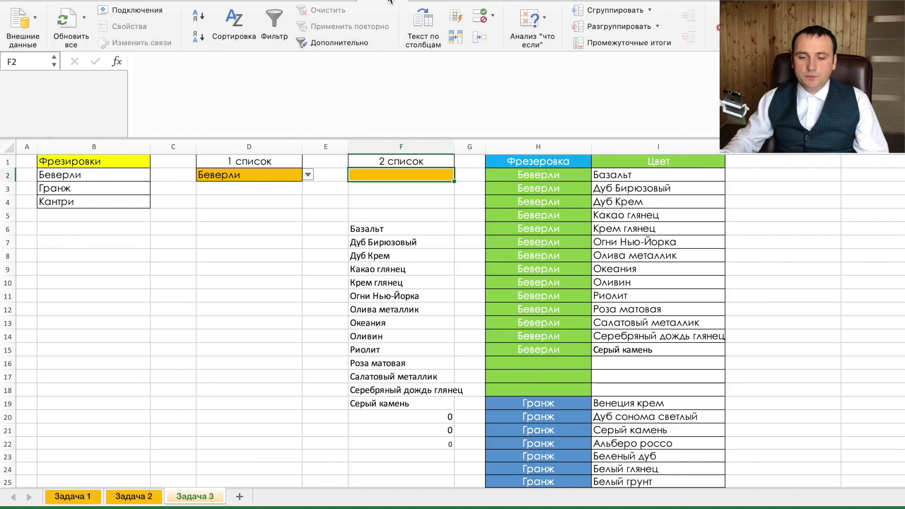
{"action": "left_click", "coordinate": [493, 17]}
{"action": "left_click", "coordinate": [503, 27]}
{"action": "left_click", "coordinate": [390, 120]}
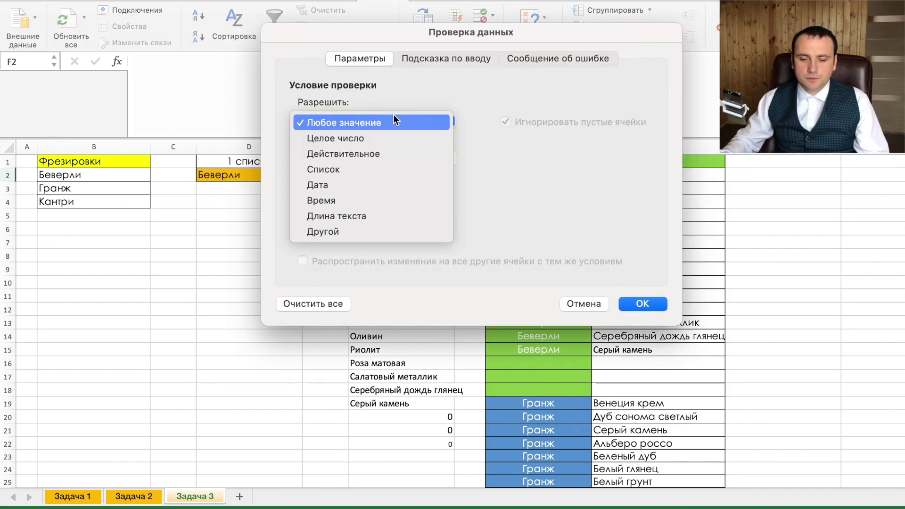
{"action": "left_click", "coordinate": [376, 170]}
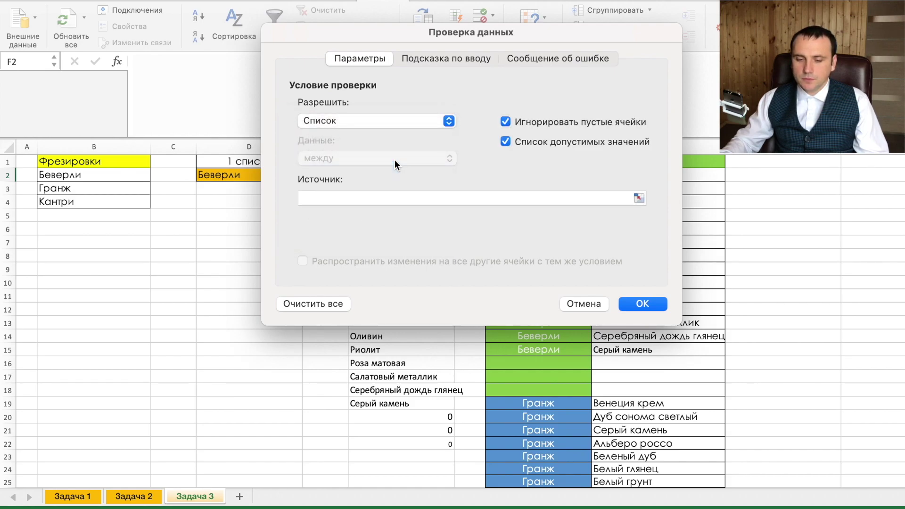
{"action": "left_click", "coordinate": [350, 199]}
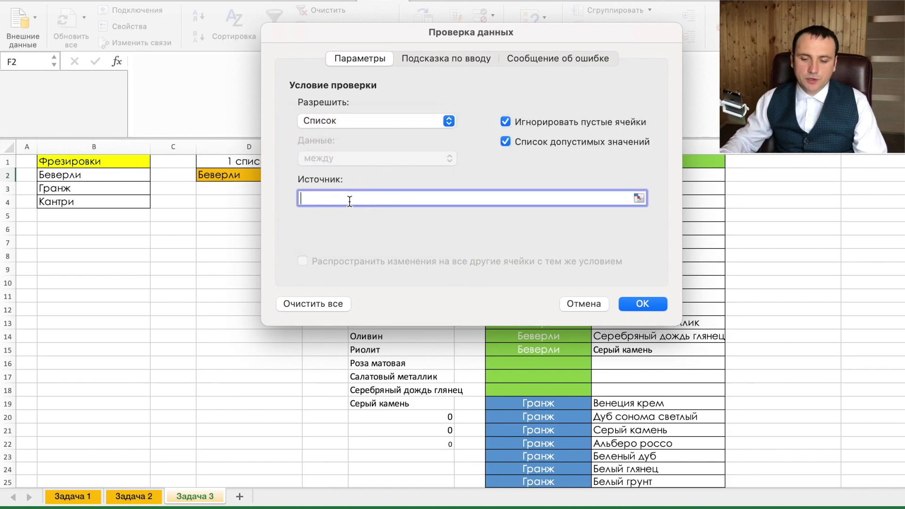
{"action": "key", "text": "super+v"}
{"action": "left_click", "coordinate": [656, 302]}
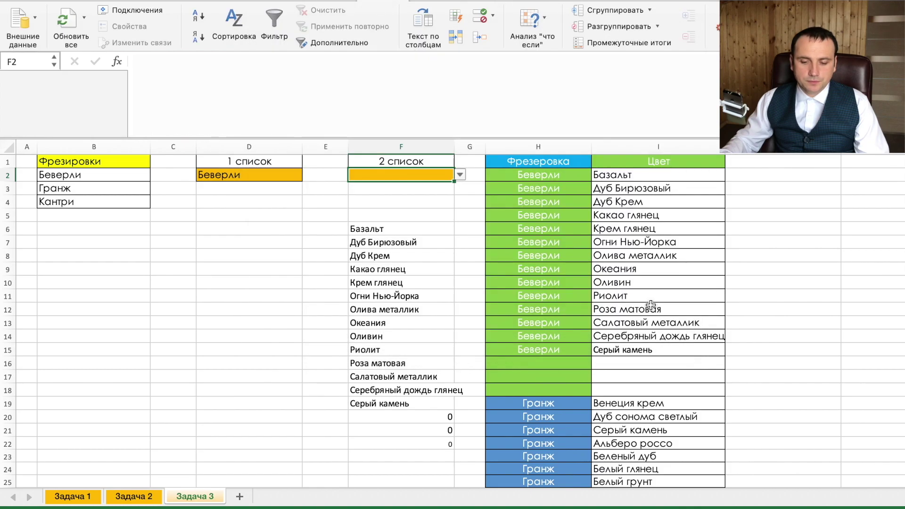
{"action": "left_click", "coordinate": [414, 228]}
{"action": "left_click", "coordinate": [412, 188]}
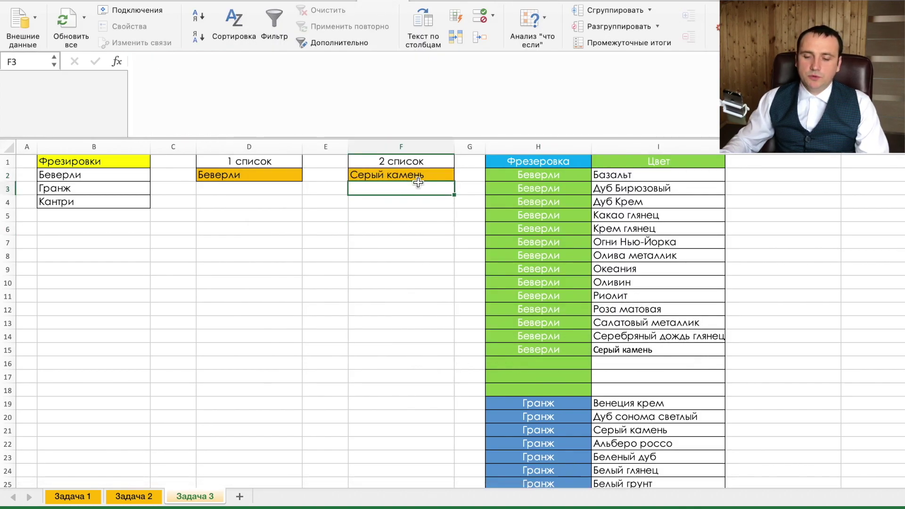
Choose Серый камень from F2's dependent colour dropdown.
{"action": "left_click", "coordinate": [419, 175]}
{"action": "left_click", "coordinate": [459, 176]}
{"action": "scroll", "coordinate": [436, 225], "scroll_direction": "down", "scroll_amount": 2}
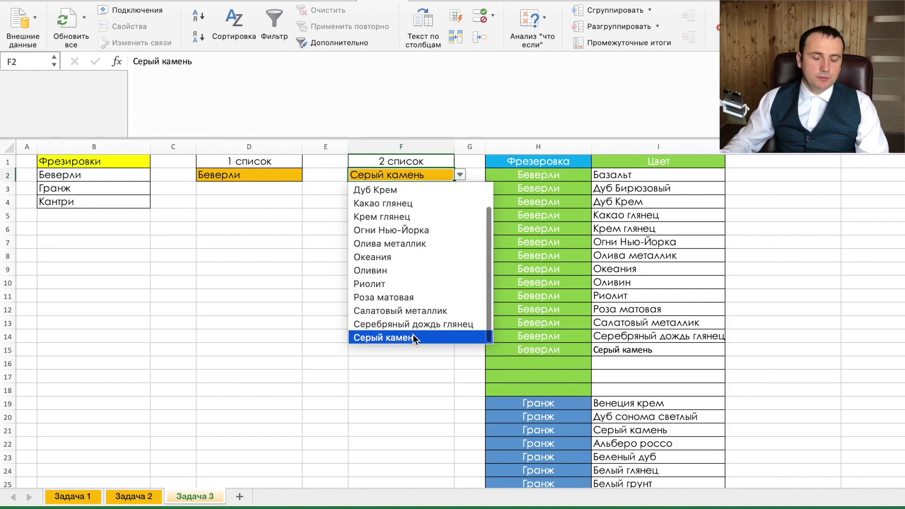
{"action": "scroll", "coordinate": [411, 335], "scroll_direction": "down", "scroll_amount": 1}
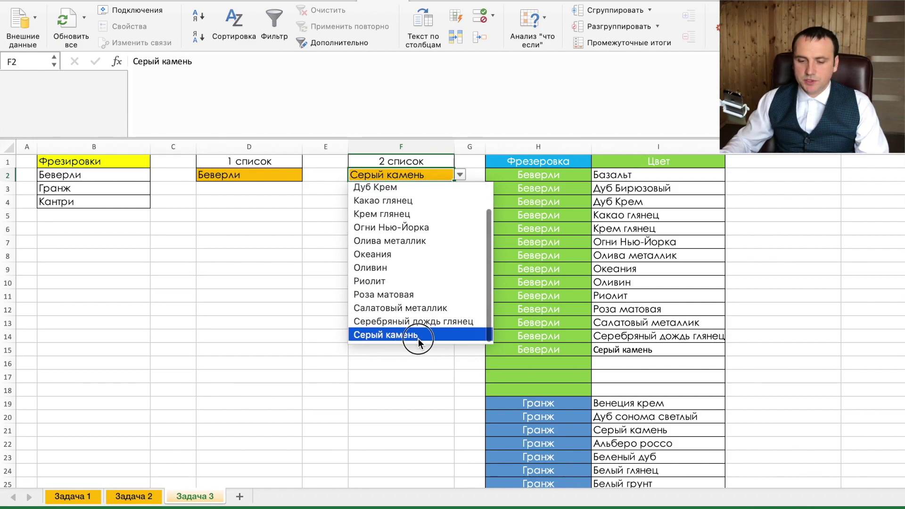
{"action": "left_click", "coordinate": [418, 336]}
Switch D2 to Гранж and pick Дейнерис матовая from its colours in F2.
{"action": "left_click", "coordinate": [294, 177]}
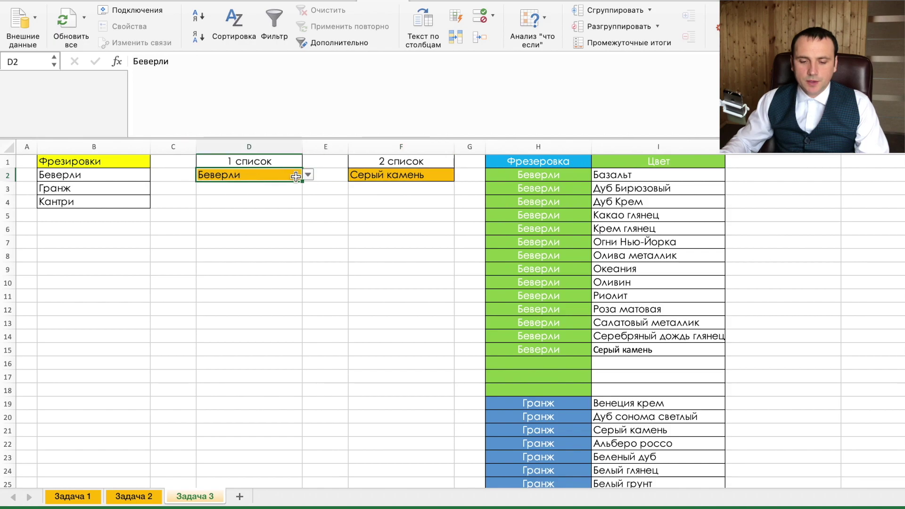
{"action": "left_click", "coordinate": [308, 175]}
{"action": "left_click", "coordinate": [233, 204]}
{"action": "left_click", "coordinate": [439, 174]}
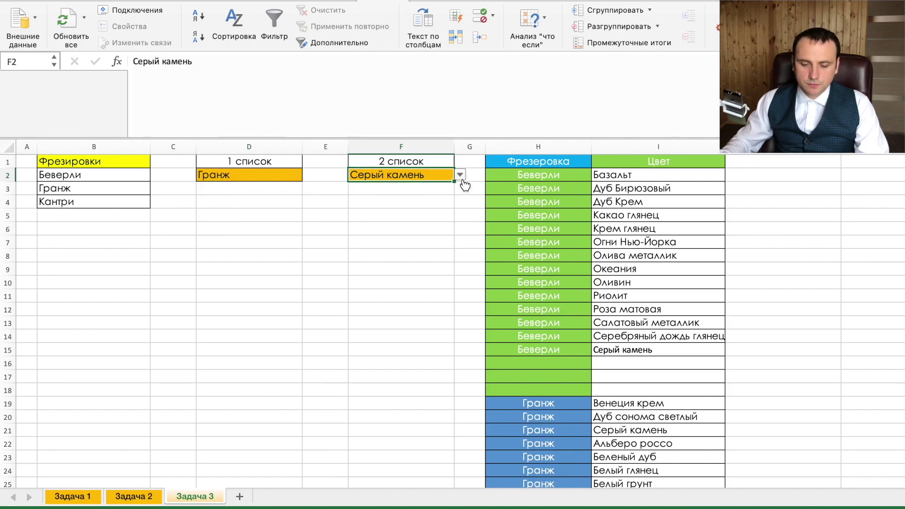
{"action": "left_click", "coordinate": [459, 175]}
{"action": "scroll", "coordinate": [405, 346], "scroll_direction": "down", "scroll_amount": 2}
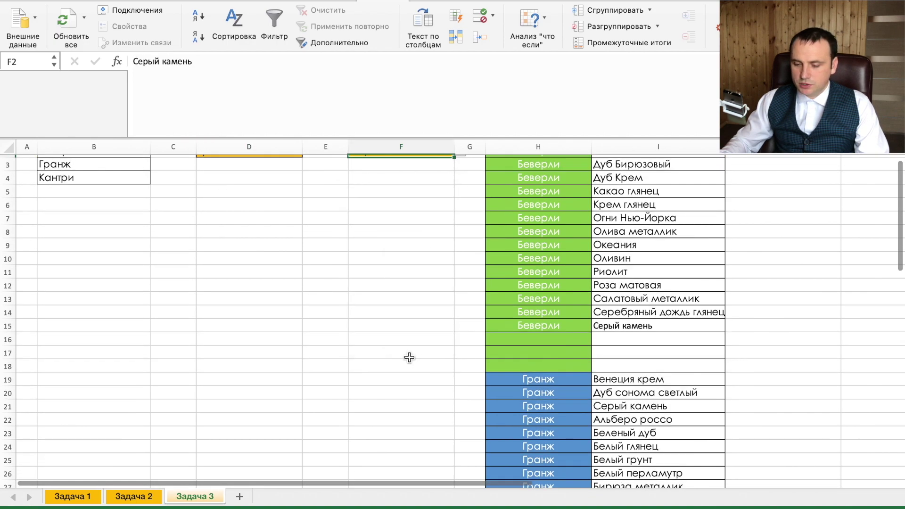
{"action": "scroll", "coordinate": [409, 357], "scroll_direction": "down", "scroll_amount": 5}
{"action": "scroll", "coordinate": [410, 358], "scroll_direction": "up", "scroll_amount": 6}
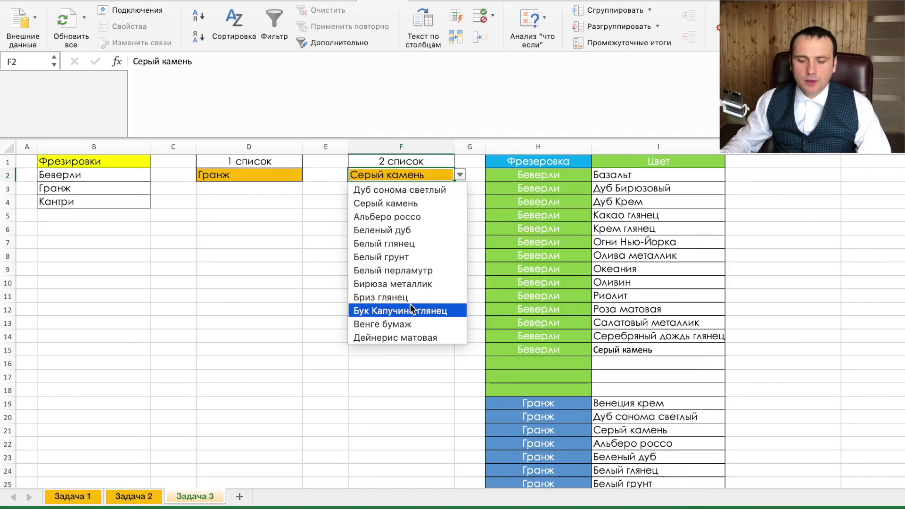
{"action": "left_click", "coordinate": [415, 336]}
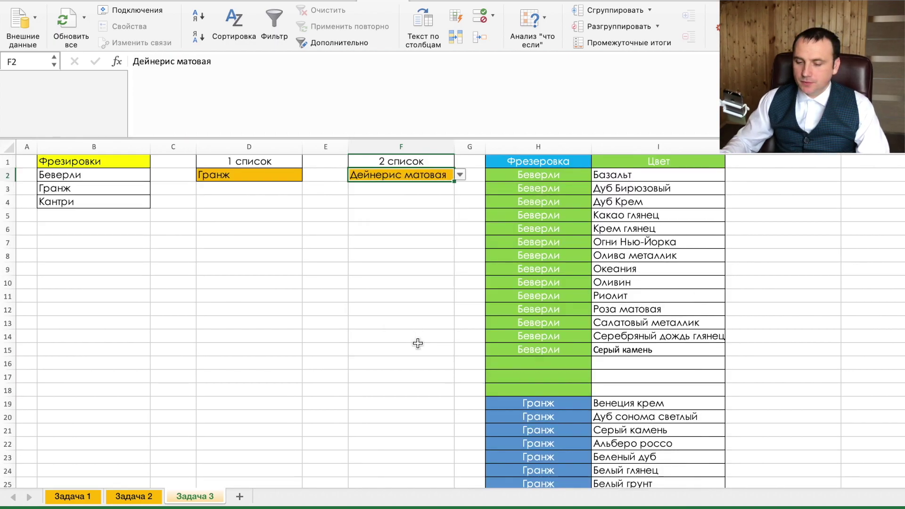
Scroll down to check the Дуб entry in the Кантри colour list.
{"action": "scroll", "coordinate": [418, 343], "scroll_direction": "down", "scroll_amount": 5}
{"action": "scroll", "coordinate": [602, 331], "scroll_direction": "down", "scroll_amount": 3}
{"action": "scroll", "coordinate": [601, 330], "scroll_direction": "down", "scroll_amount": 3}
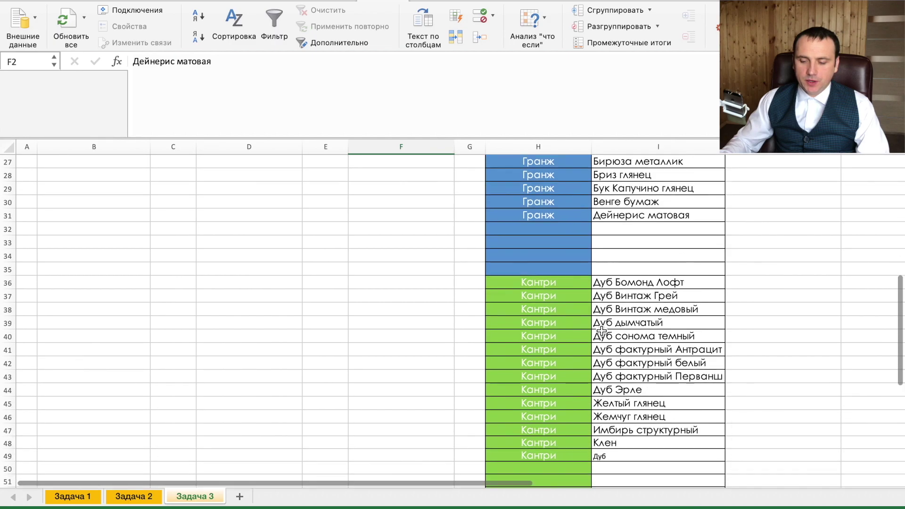
{"action": "scroll", "coordinate": [602, 330], "scroll_direction": "down", "scroll_amount": 1}
{"action": "double_click", "coordinate": [618, 422]}
{"action": "scroll", "coordinate": [453, 382], "scroll_direction": "up", "scroll_amount": 10}
{"action": "scroll", "coordinate": [328, 196], "scroll_direction": "up", "scroll_amount": 1}
Set D2 to Кантри and pick Дуб from the Кантри colours in F2.
{"action": "left_click", "coordinate": [276, 174]}
{"action": "left_click", "coordinate": [314, 177]}
{"action": "left_click", "coordinate": [296, 176]}
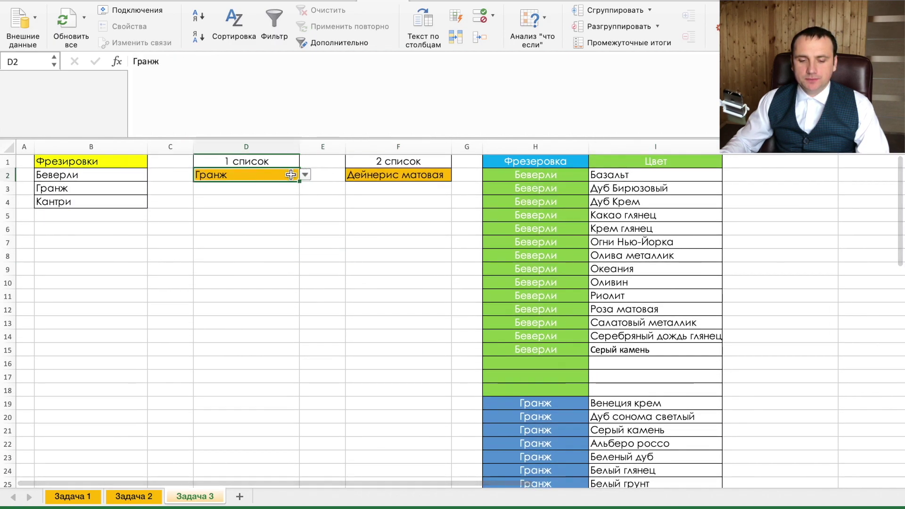
{"action": "left_click", "coordinate": [306, 175]}
{"action": "left_click", "coordinate": [238, 216]}
{"action": "left_click", "coordinate": [404, 176]}
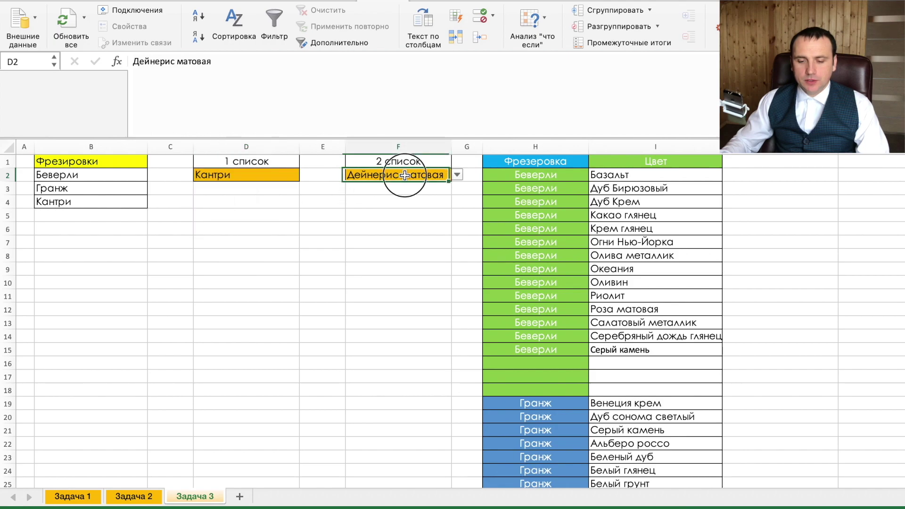
{"action": "left_click", "coordinate": [460, 175]}
{"action": "left_click", "coordinate": [386, 198]}
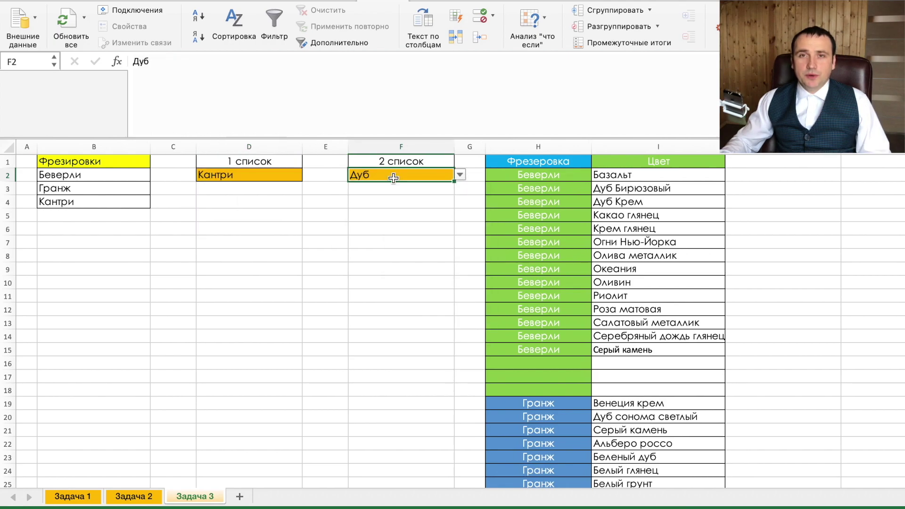